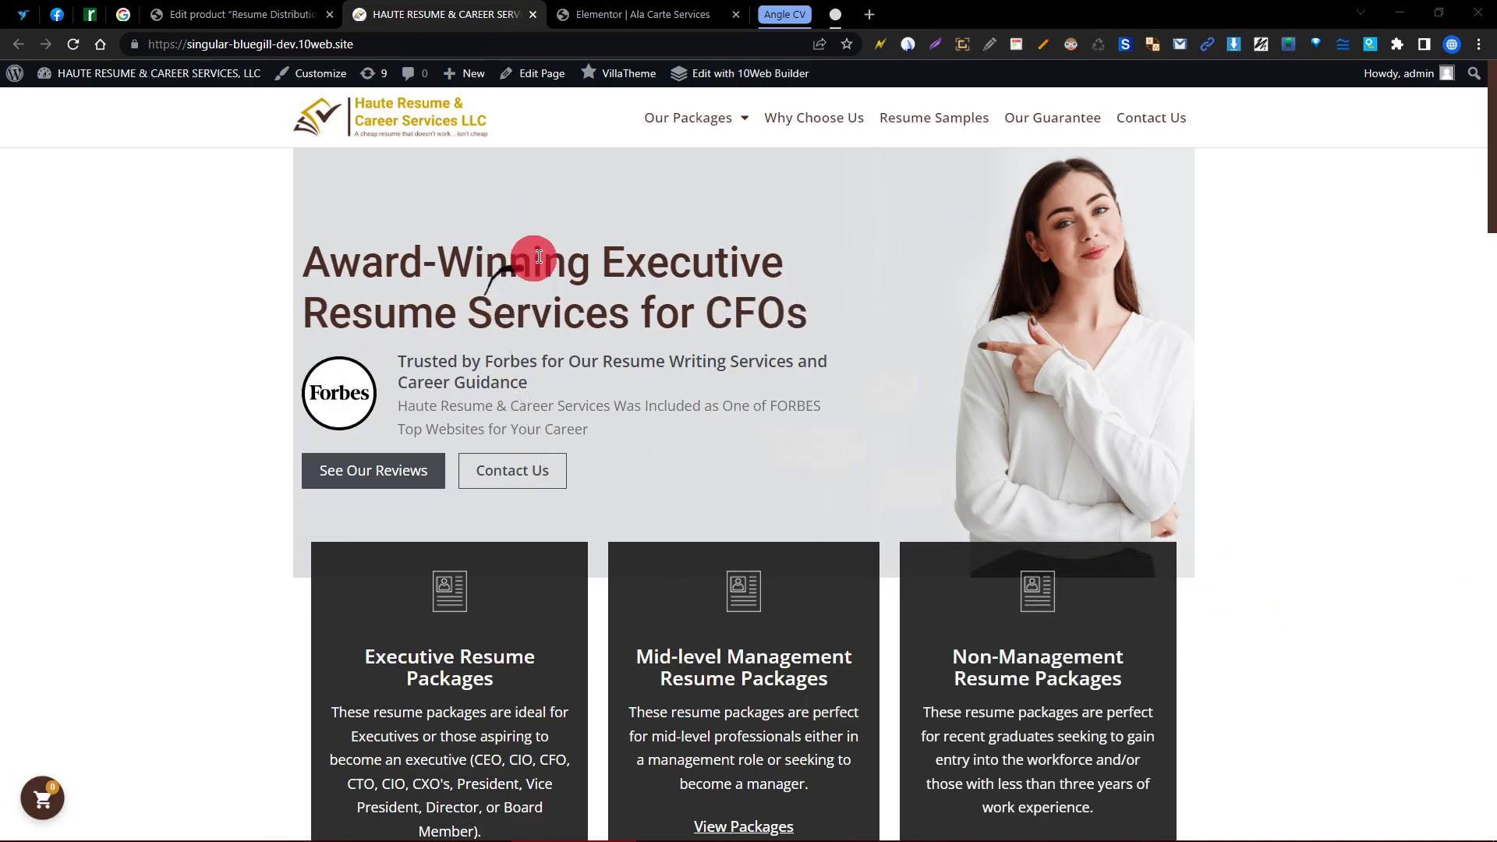
Choose Resume Packages from the Our Packages menu on the home page
mouse_move(693, 109)
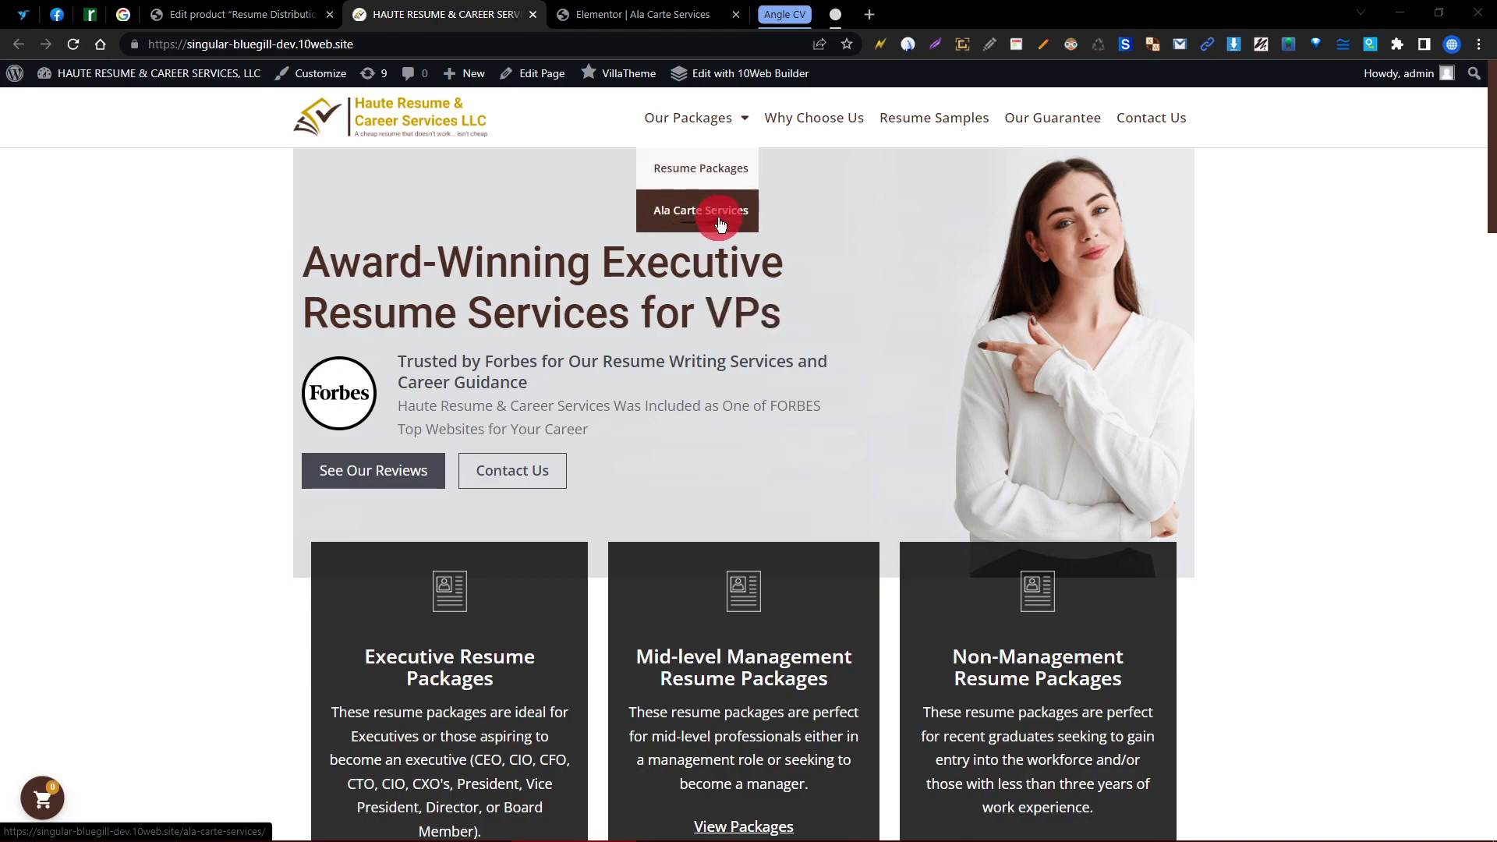
click(660, 214)
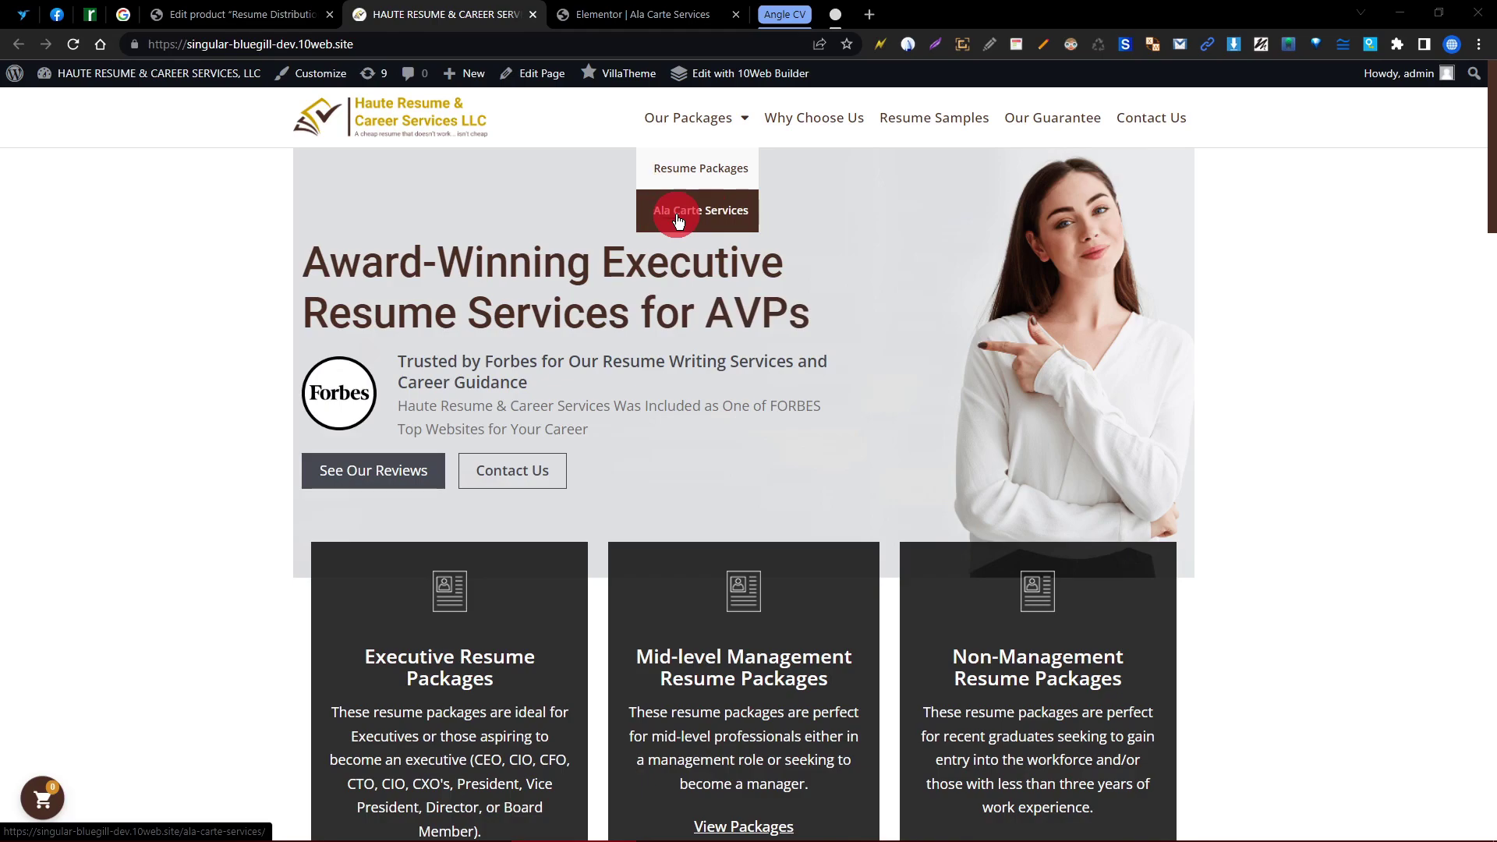
Open the Resume Packages page and browse its product cards
click(672, 177)
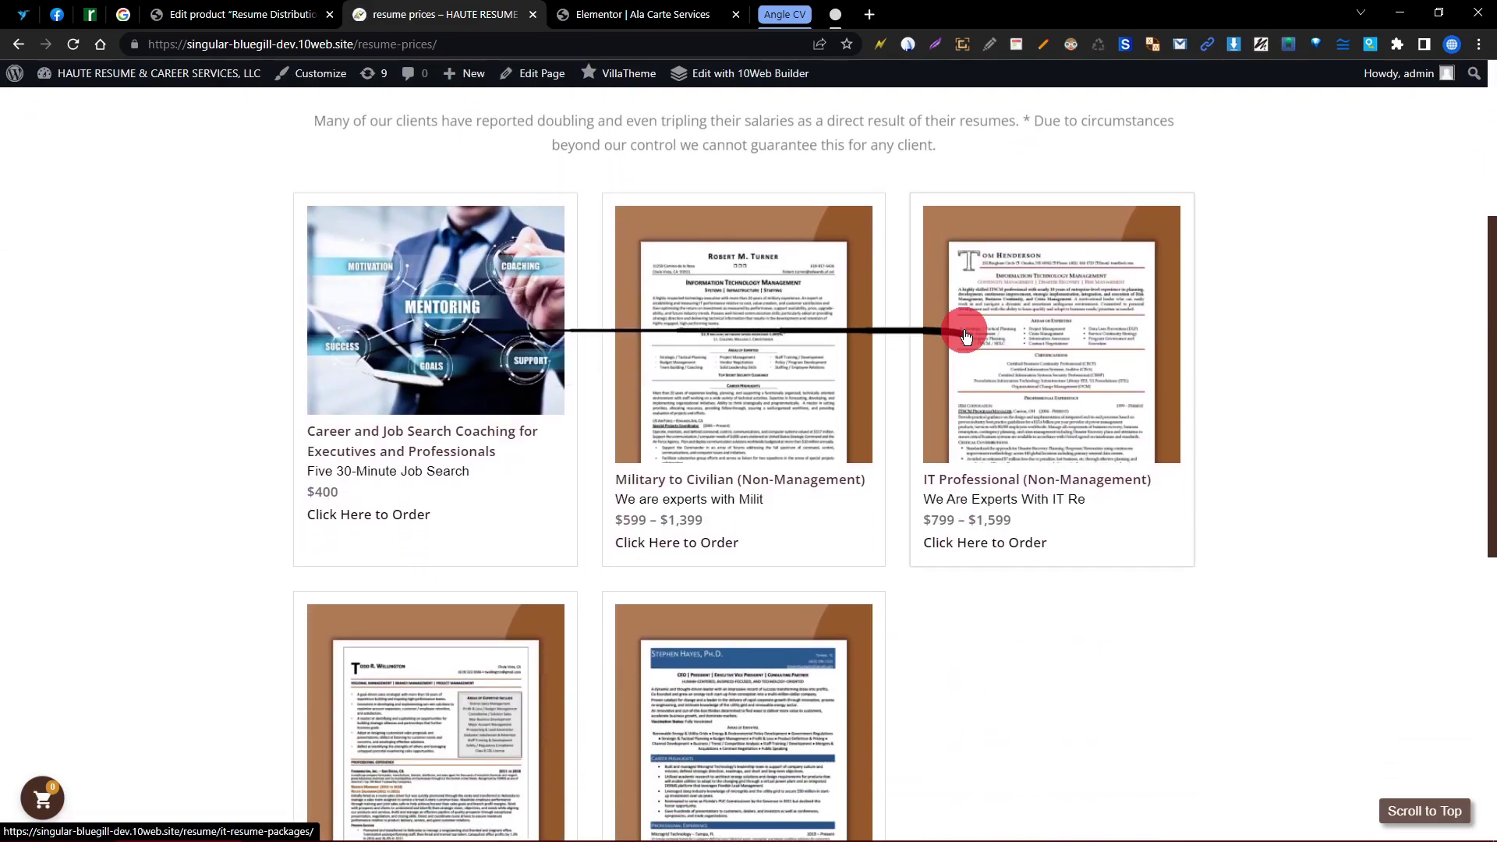
scroll(523, 415, down, 4)
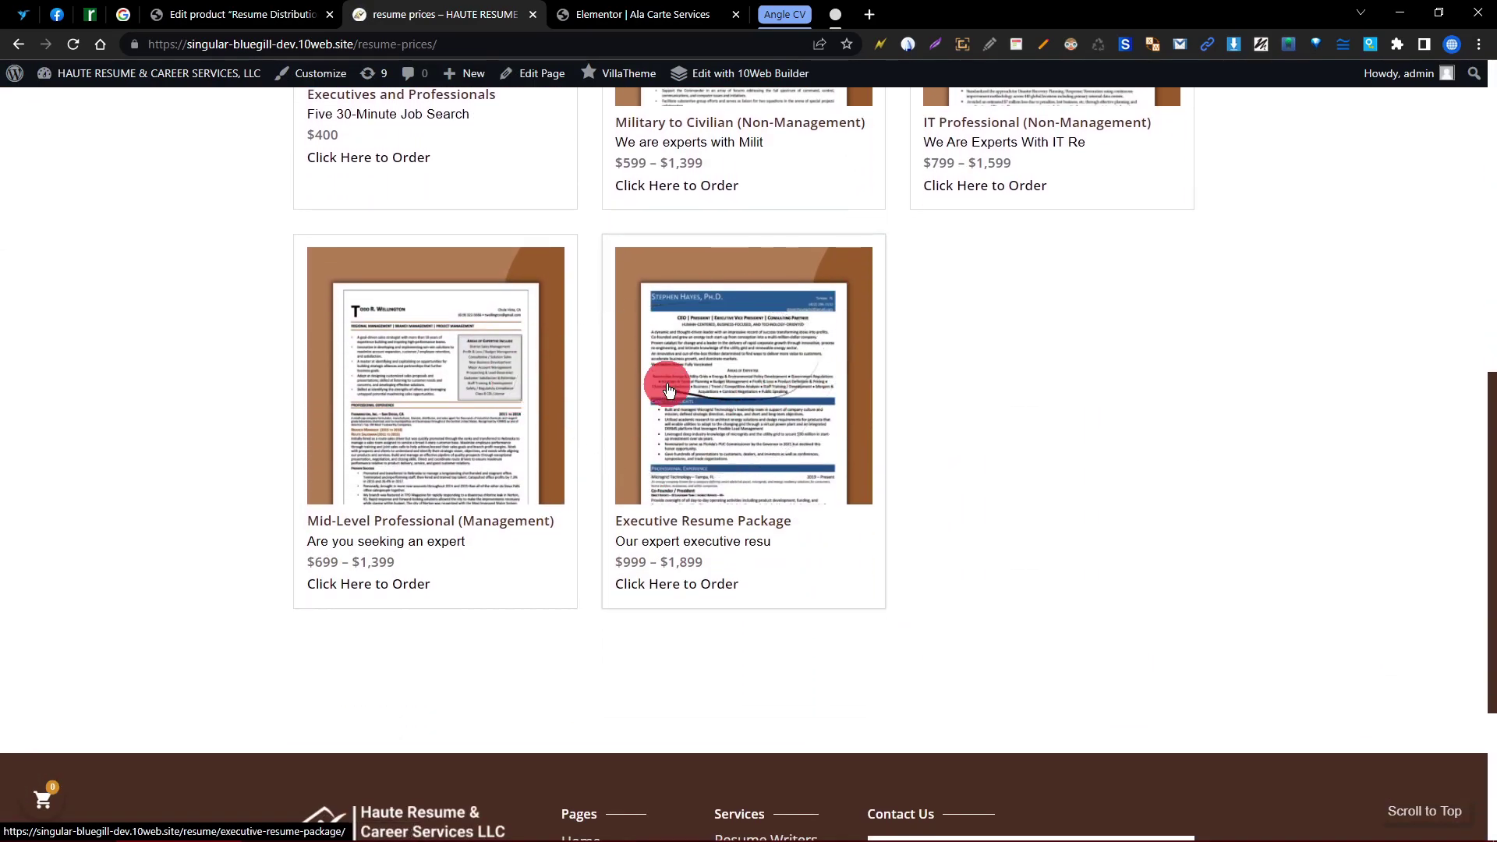
scroll(585, 389, up, 7)
scroll(820, 337, down, 4)
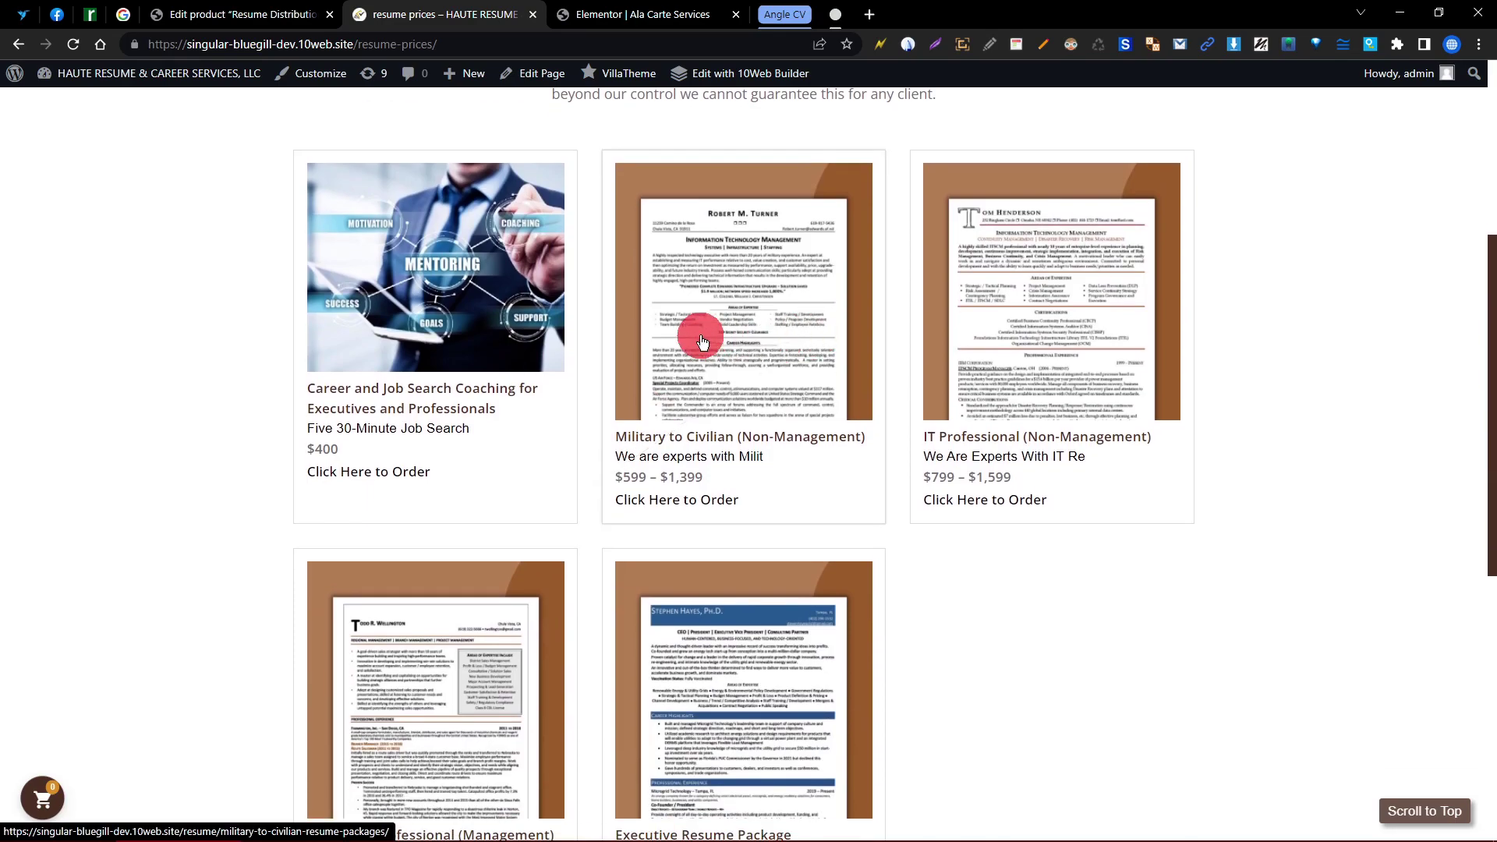
Open the Military to Civilian (Non-Management) package and review its $1,399 Get Hired details
click(702, 340)
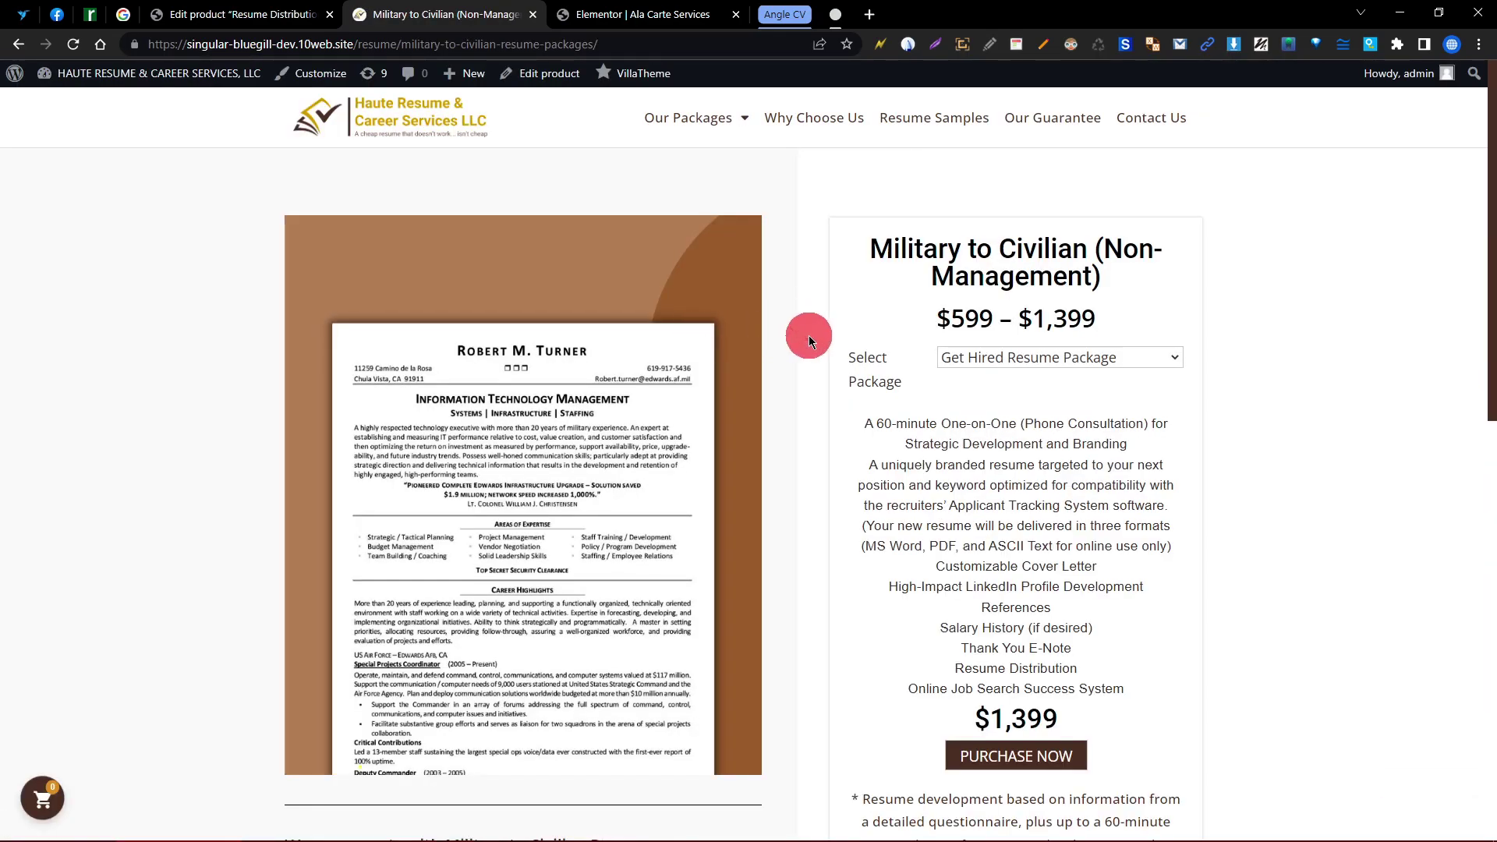
scroll(808, 341, down, 6)
scroll(807, 337, up, 6)
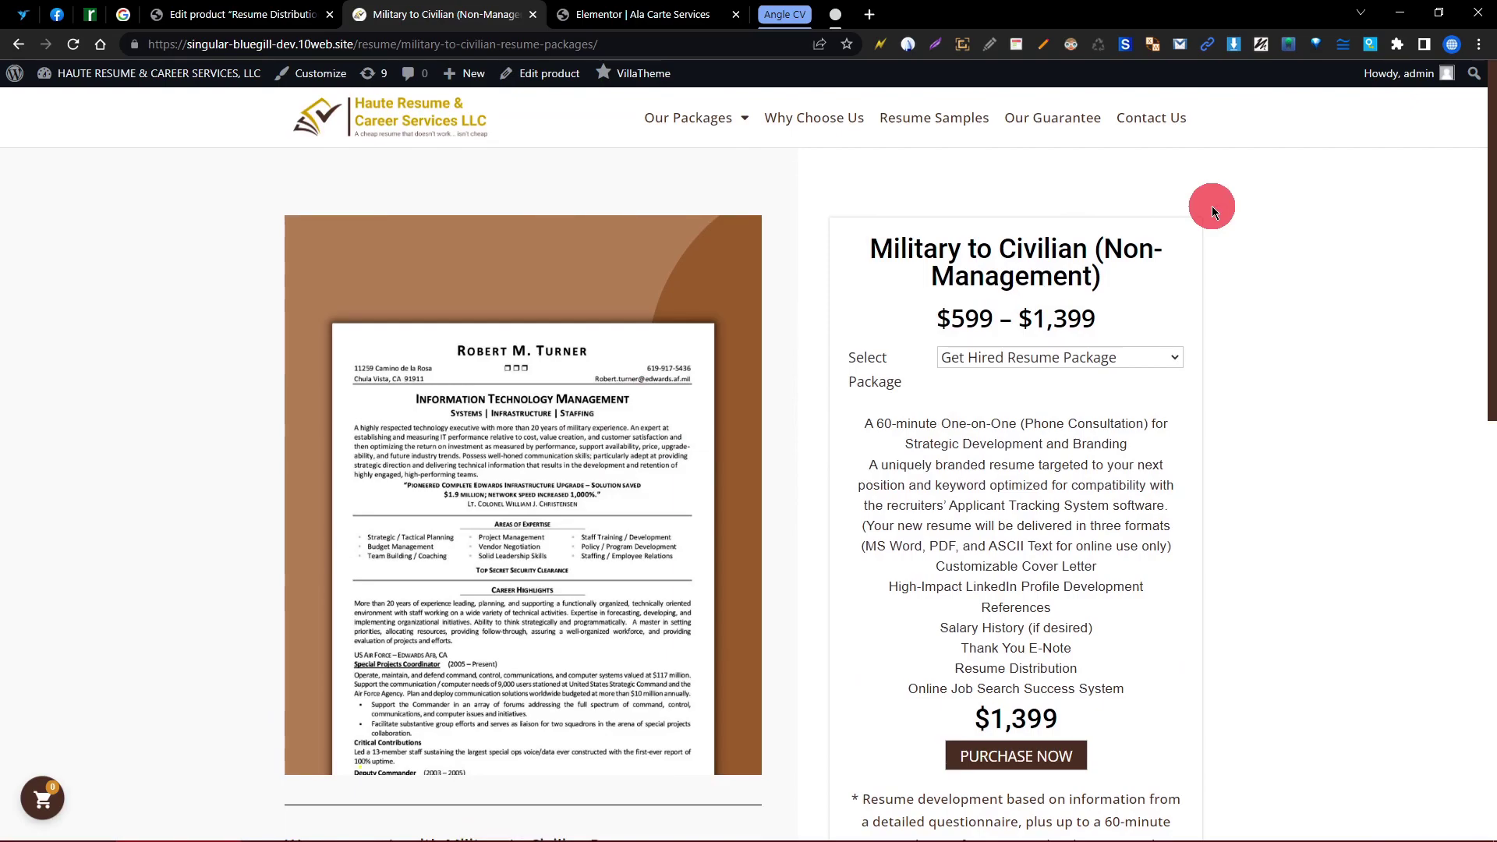
scroll(1136, 368, down, 2)
scroll(929, 424, up, 2)
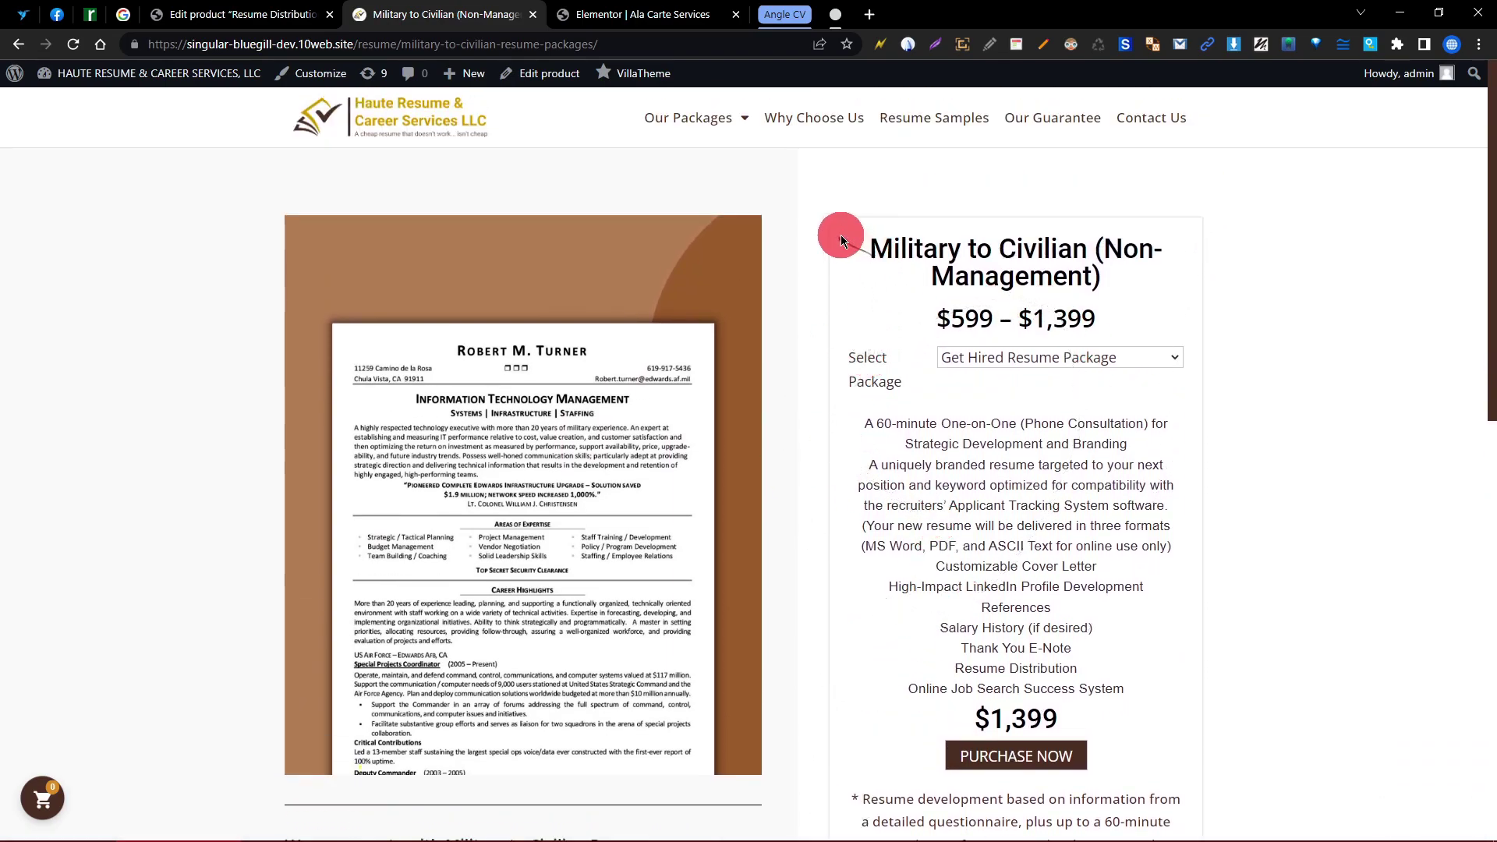
drag(845, 251, 1153, 752)
click(1160, 608)
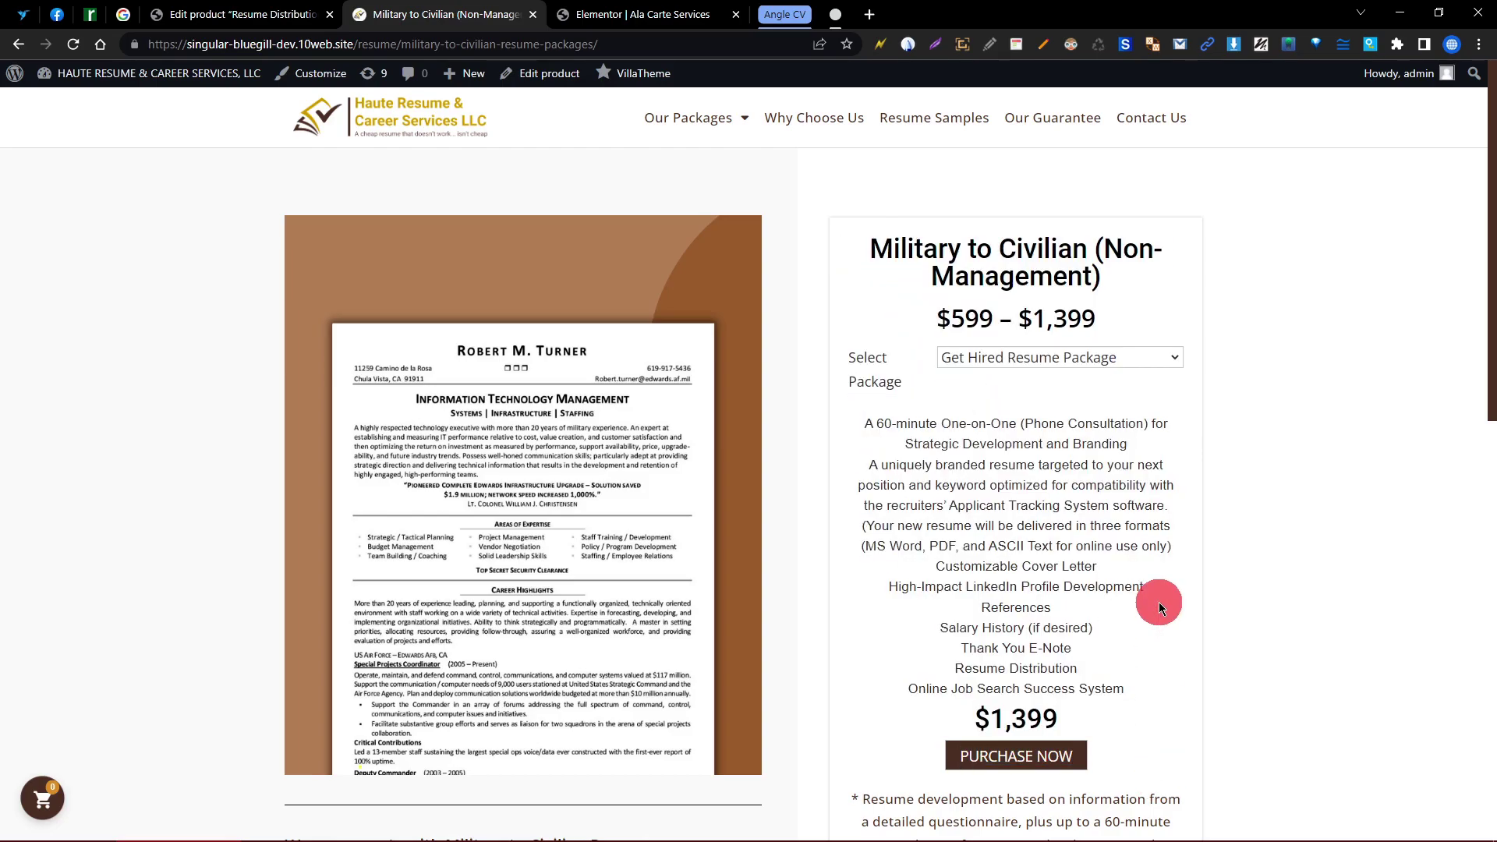
scroll(1160, 605, down, 10)
scroll(1160, 604, up, 10)
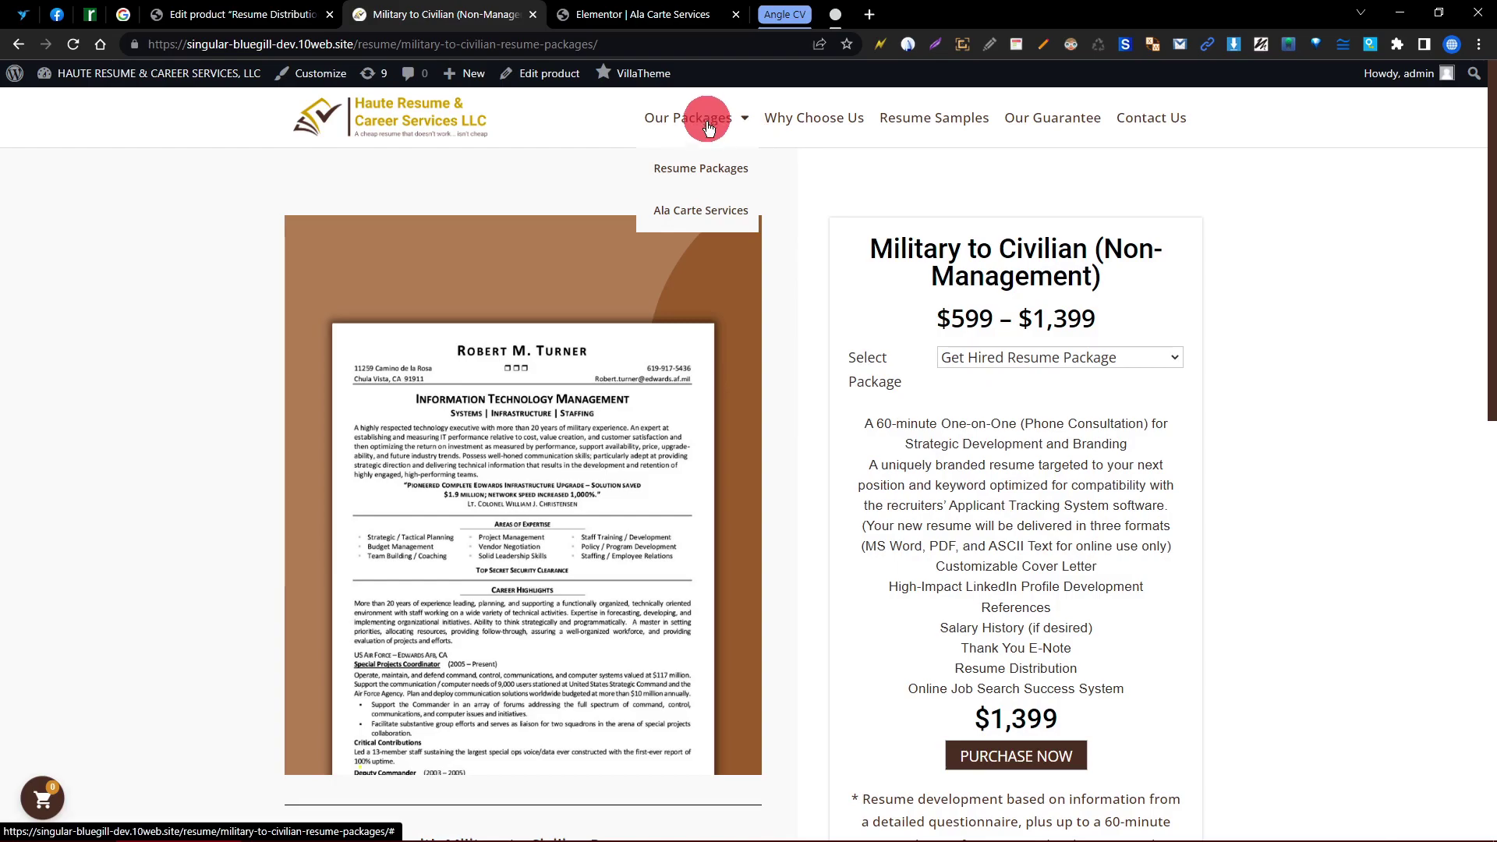
Open the Ala Carte Services page from the Our Packages menu
click(703, 223)
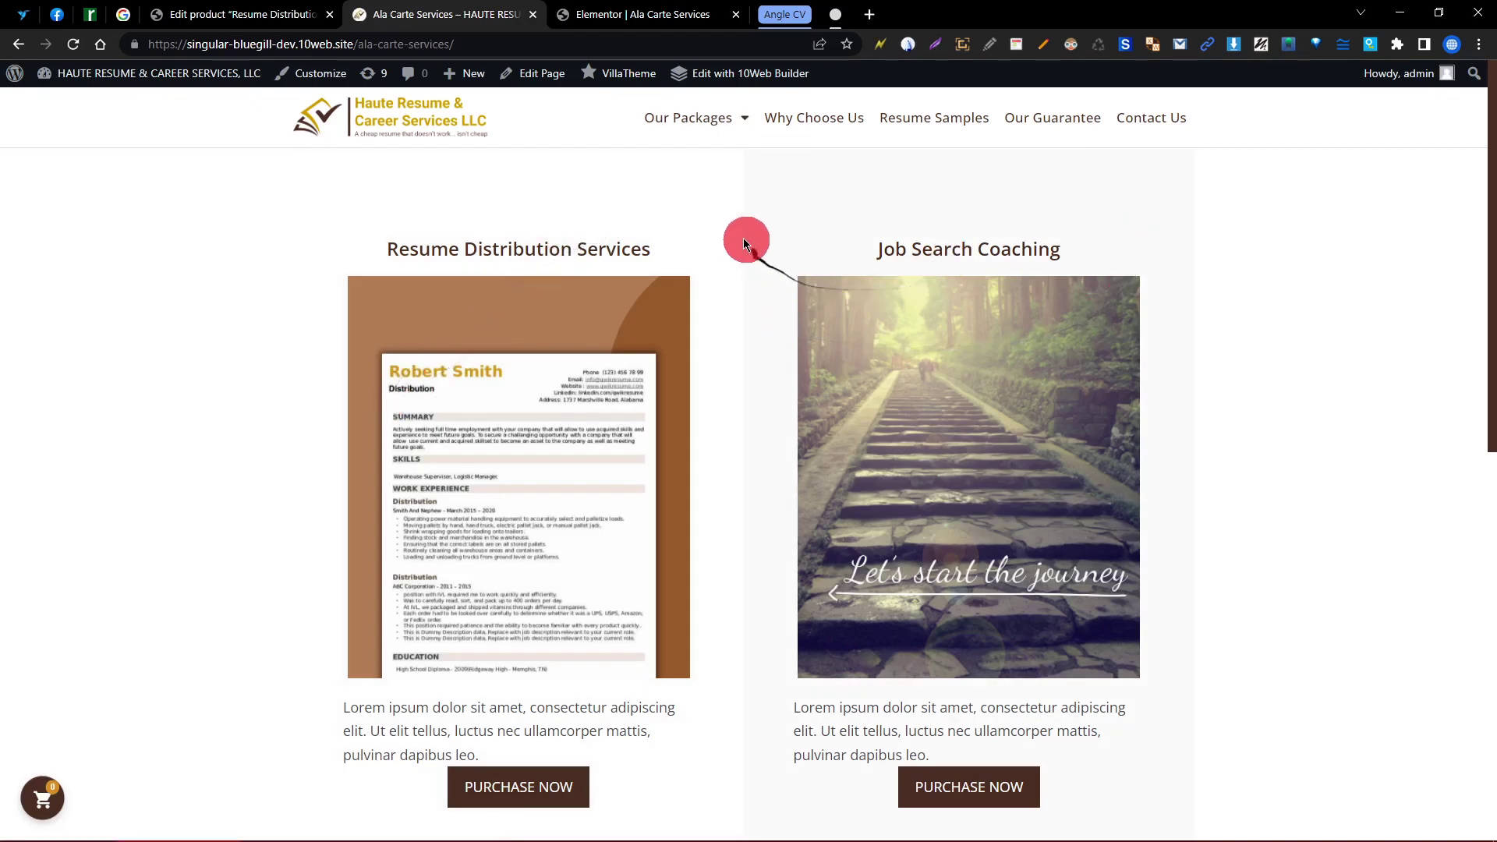
mouse_move(694, 109)
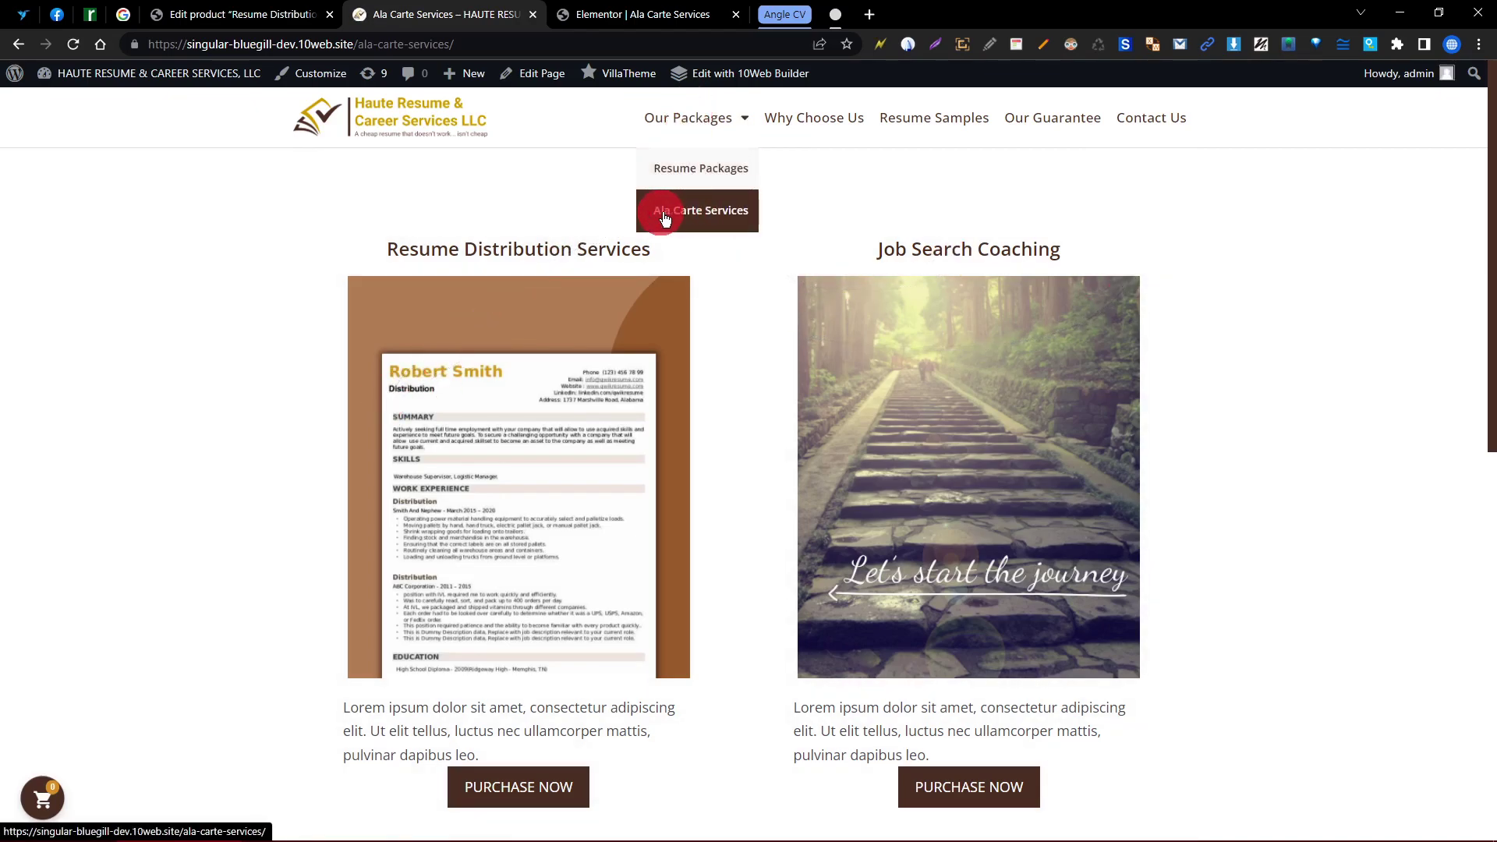
click(734, 221)
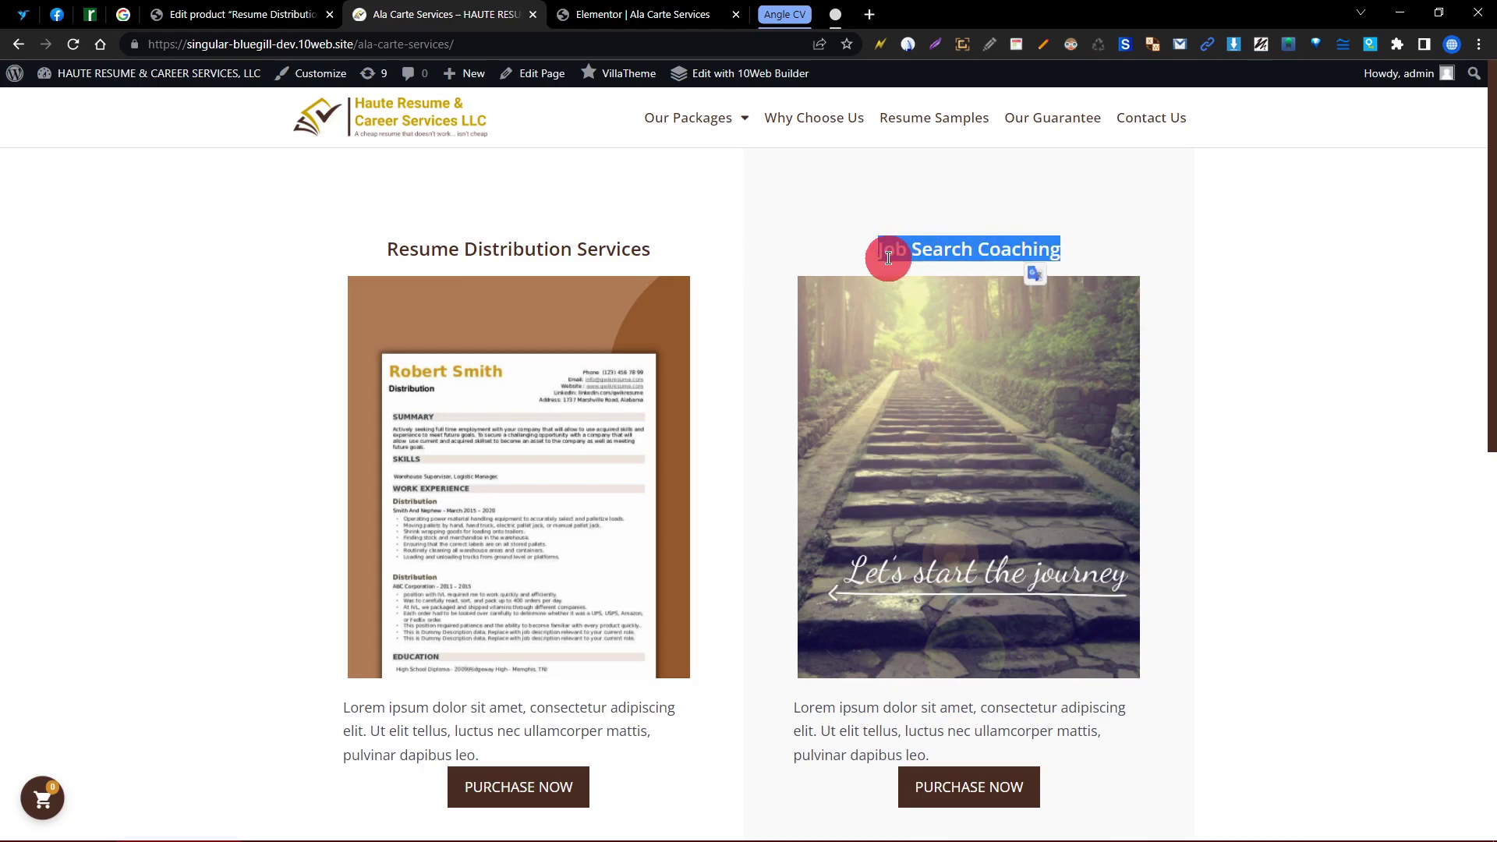
Inspect the lorem ipsum under the Resume Distribution and Job Search Coaching cards
click(560, 268)
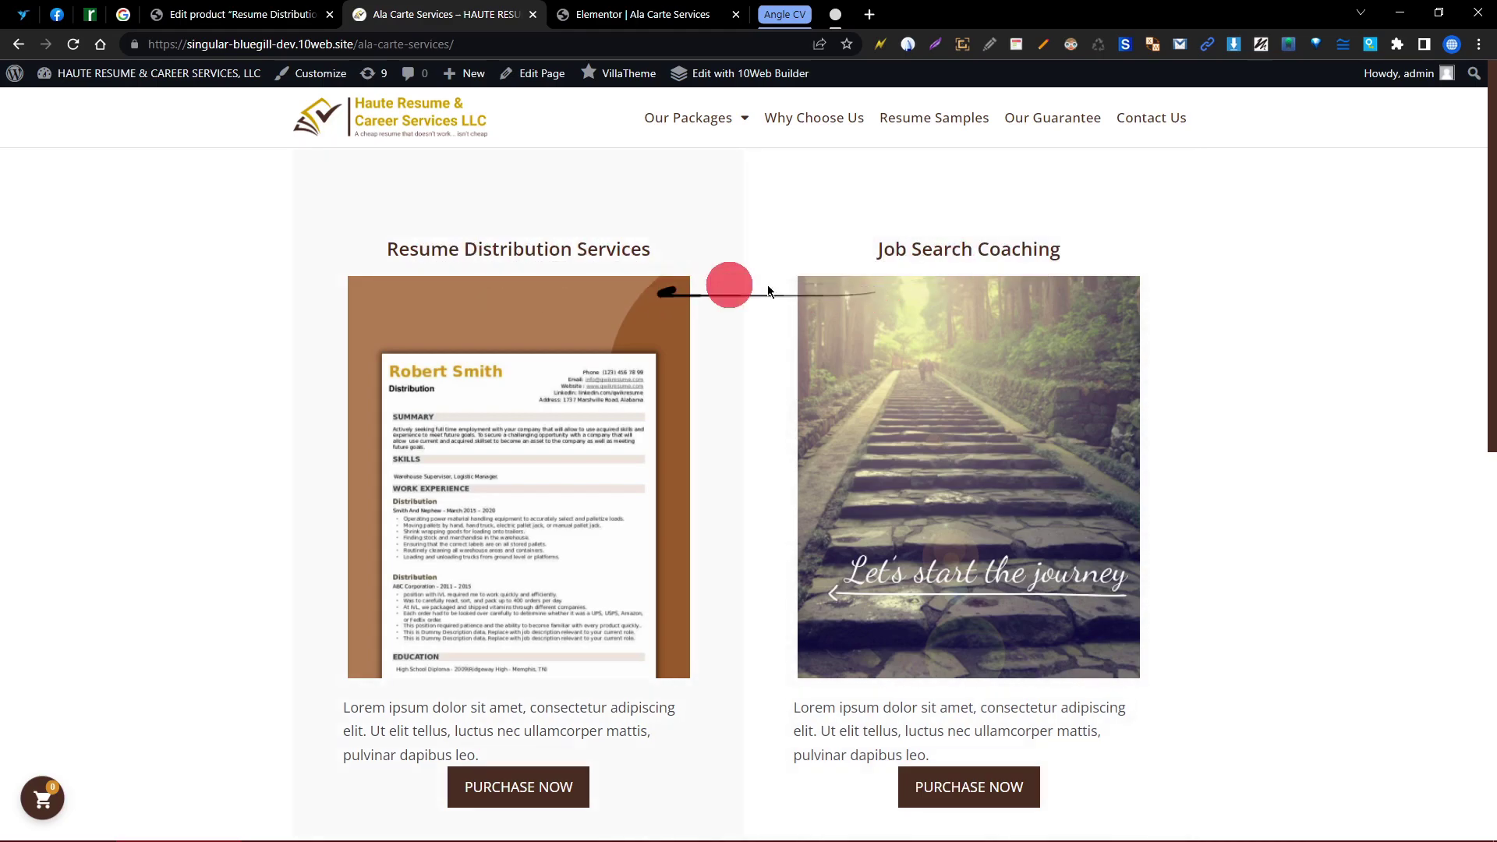
scroll(780, 298, down, 7)
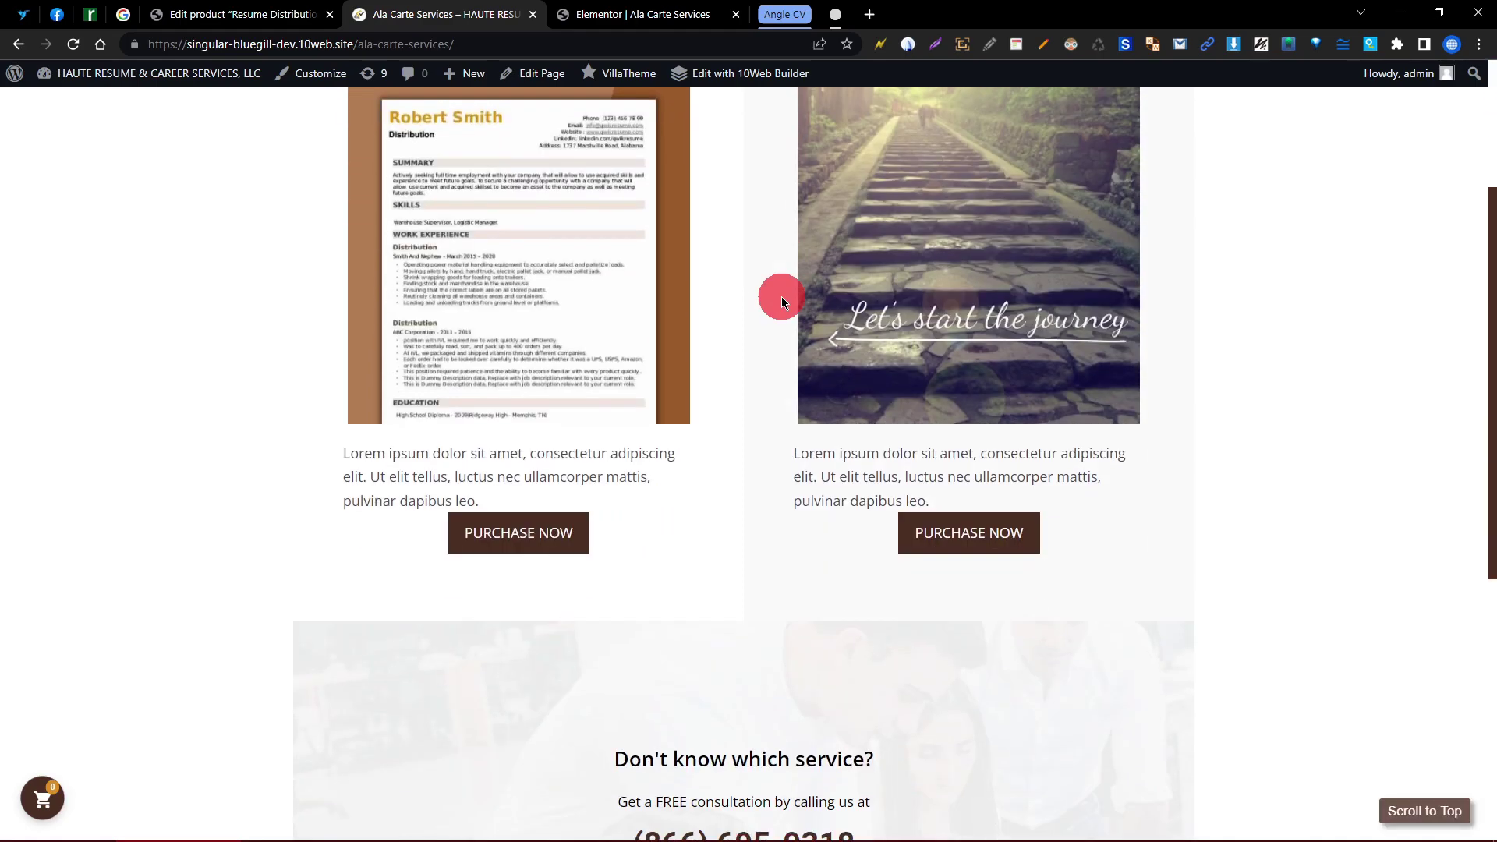
scroll(782, 298, up, 7)
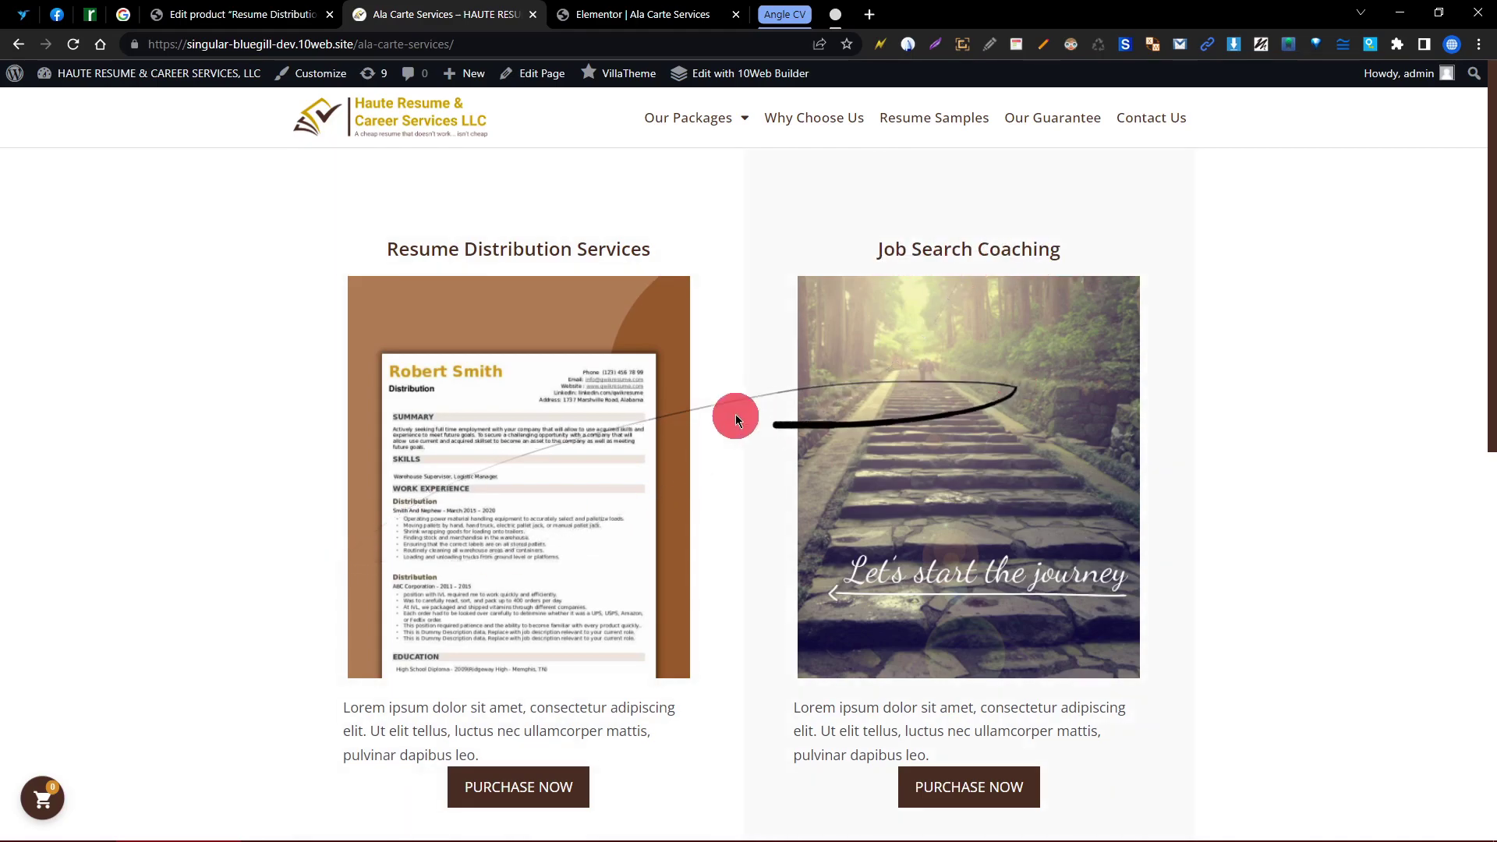
scroll(625, 446, down, 5)
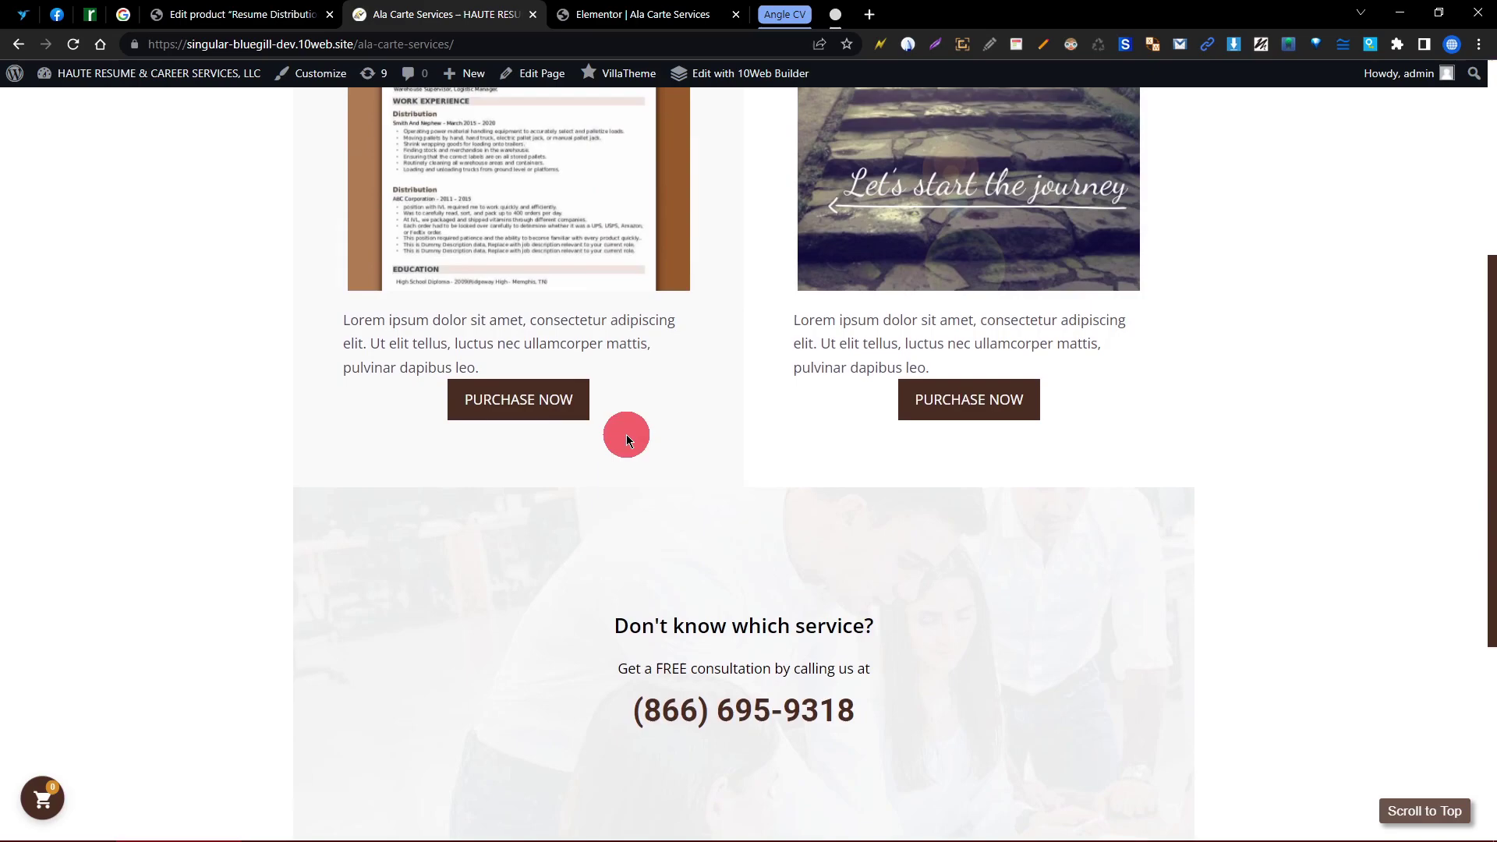
scroll(625, 446, up, 2)
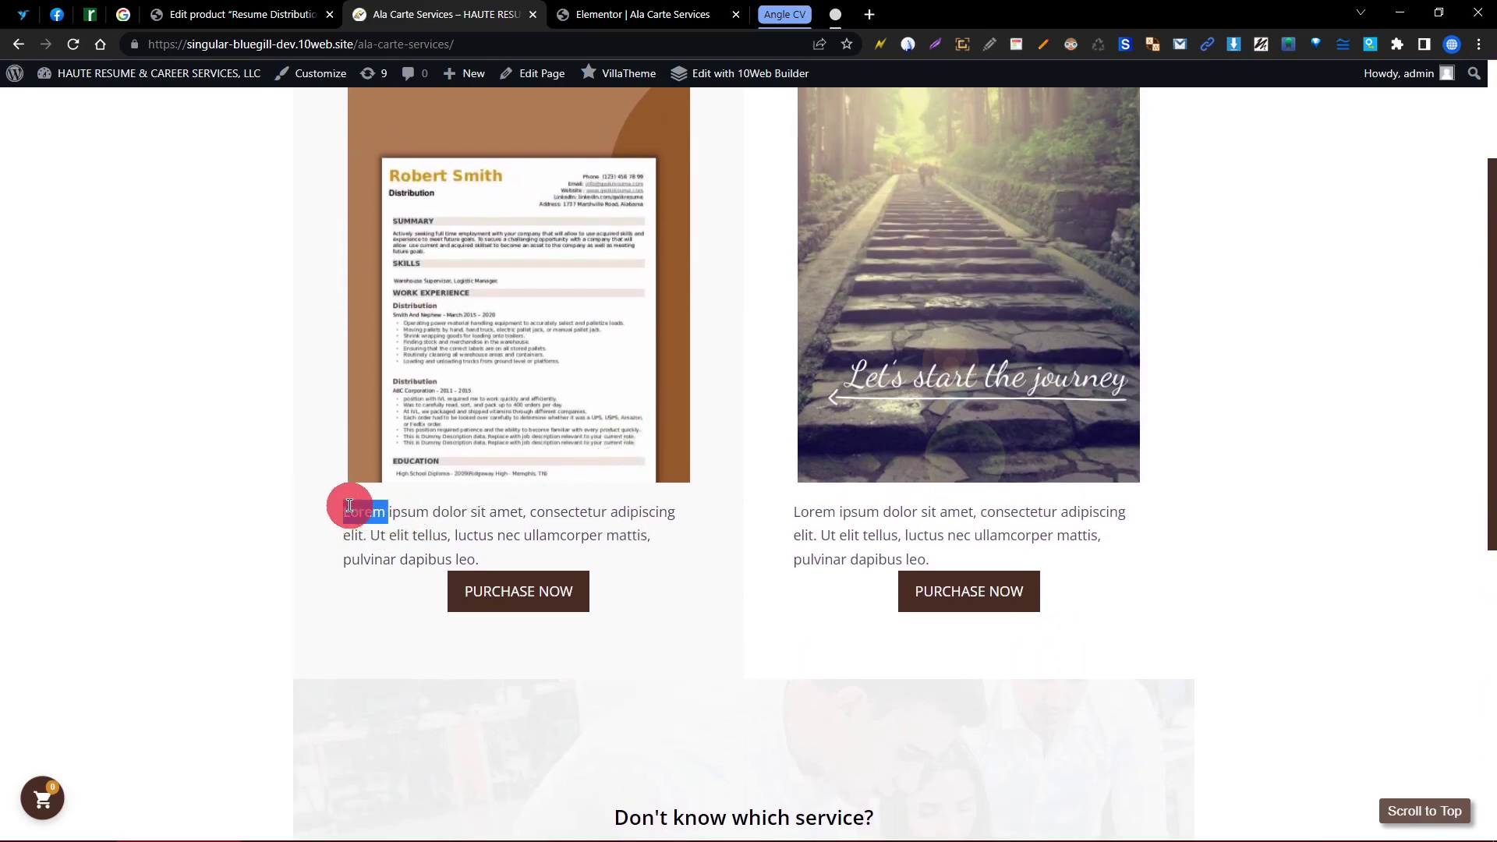
mouse_move(350, 505)
mouse_down()
mouse_move(503, 559)
mouse_move(428, 518)
mouse_move(350, 504)
mouse_up()
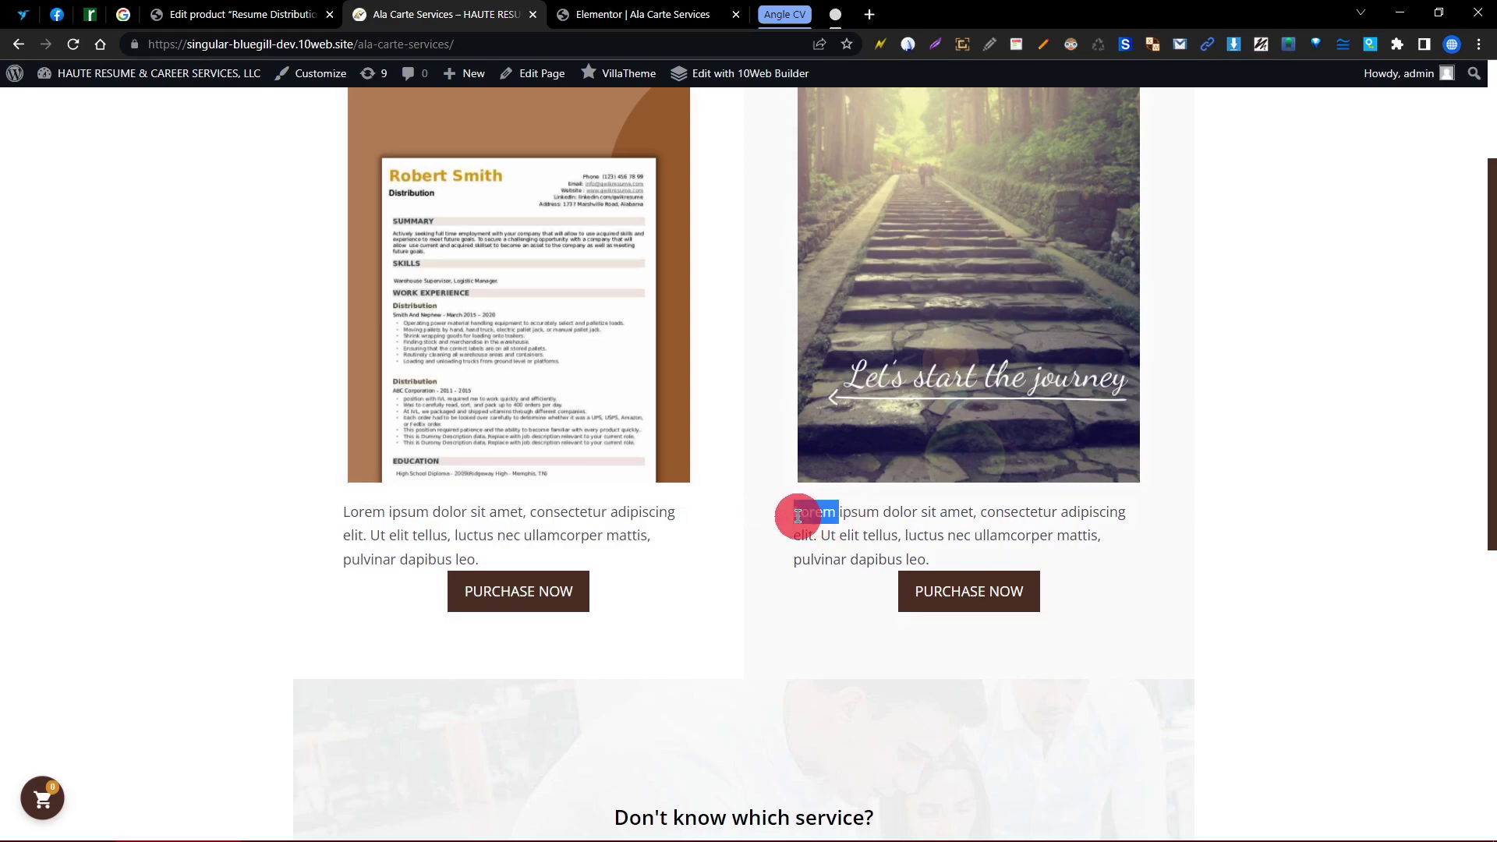
drag(798, 516, 892, 550)
click(835, 531)
scroll(836, 528, up, 2)
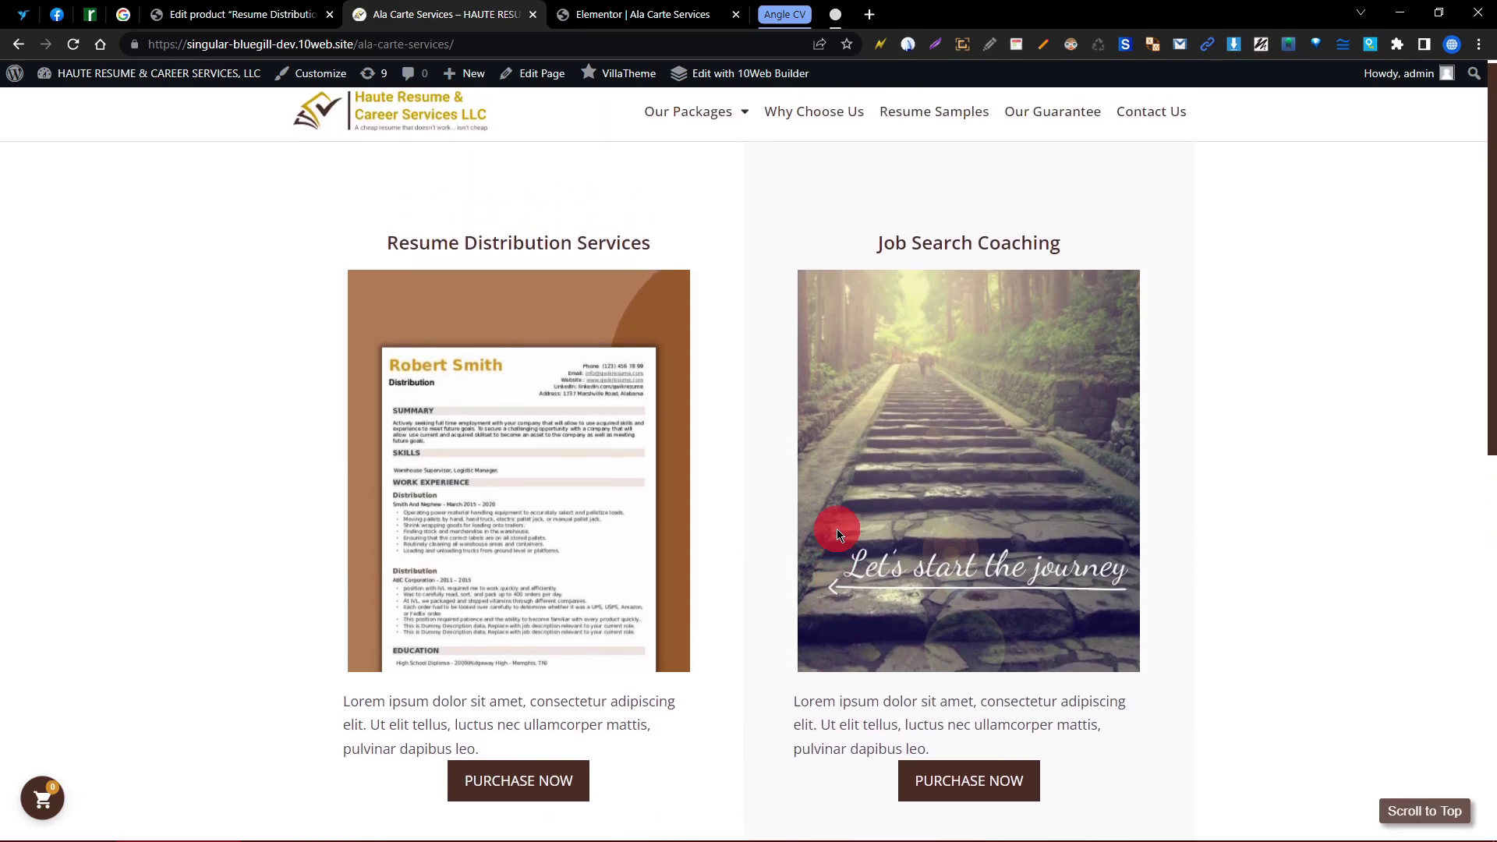
scroll(837, 530, down, 5)
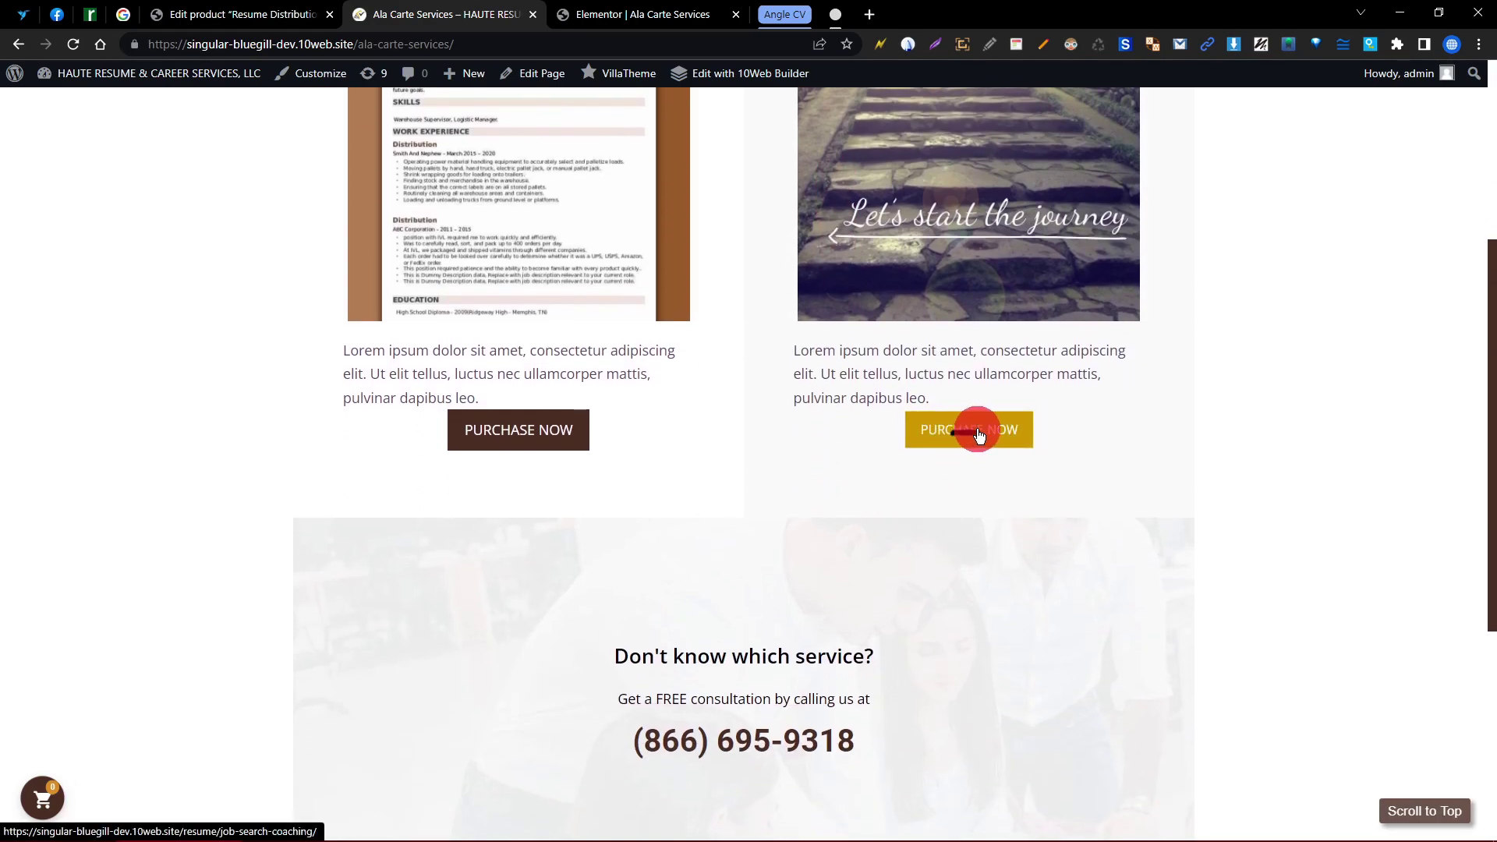
scroll(898, 411, up, 5)
scroll(899, 411, down, 2)
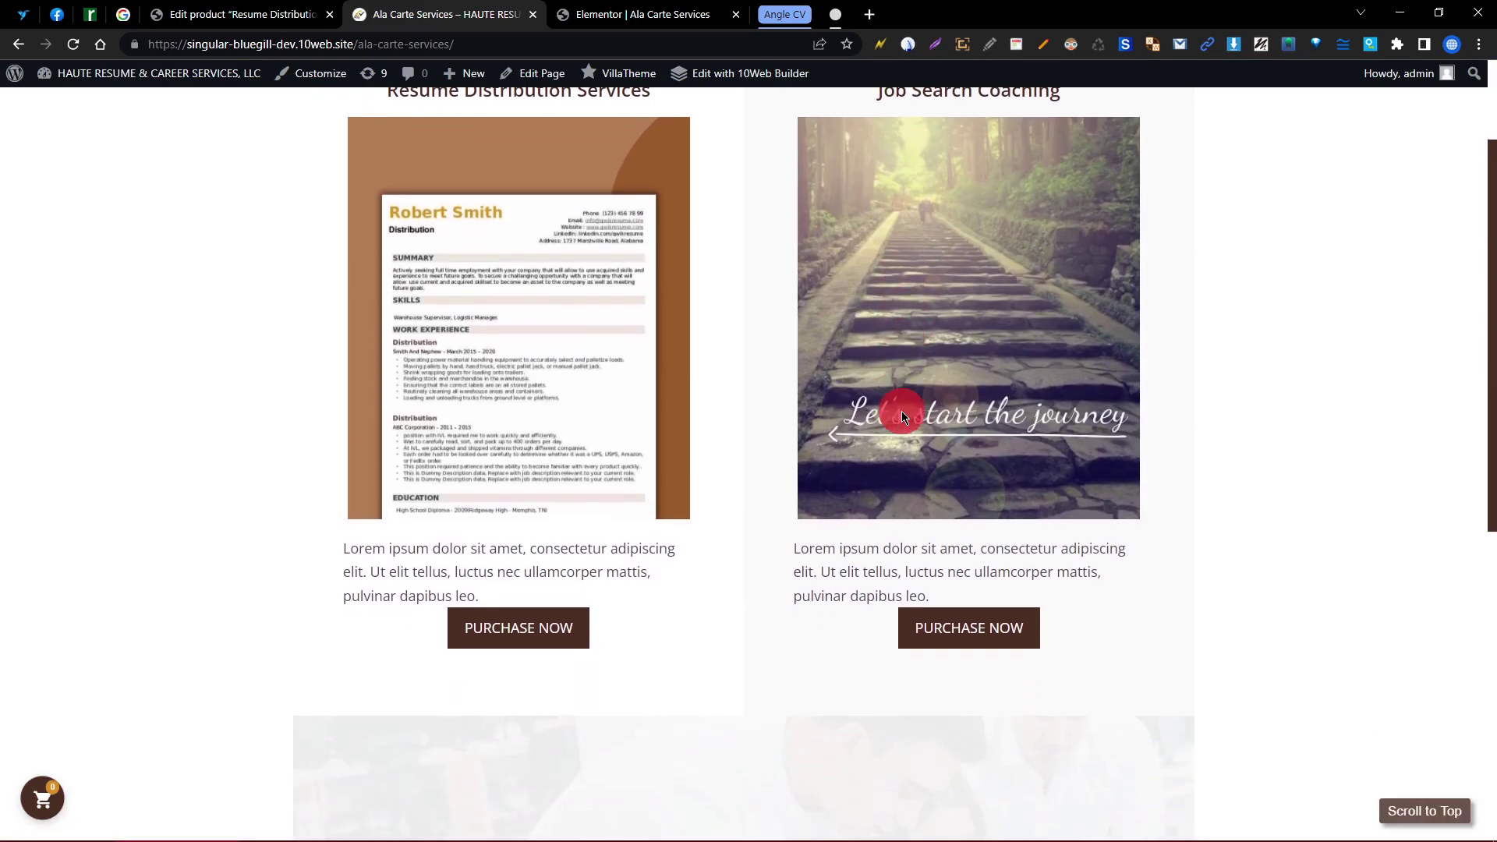
Copy the Resume Distribution Services product's four-paragraph description from its editor
click(234, 14)
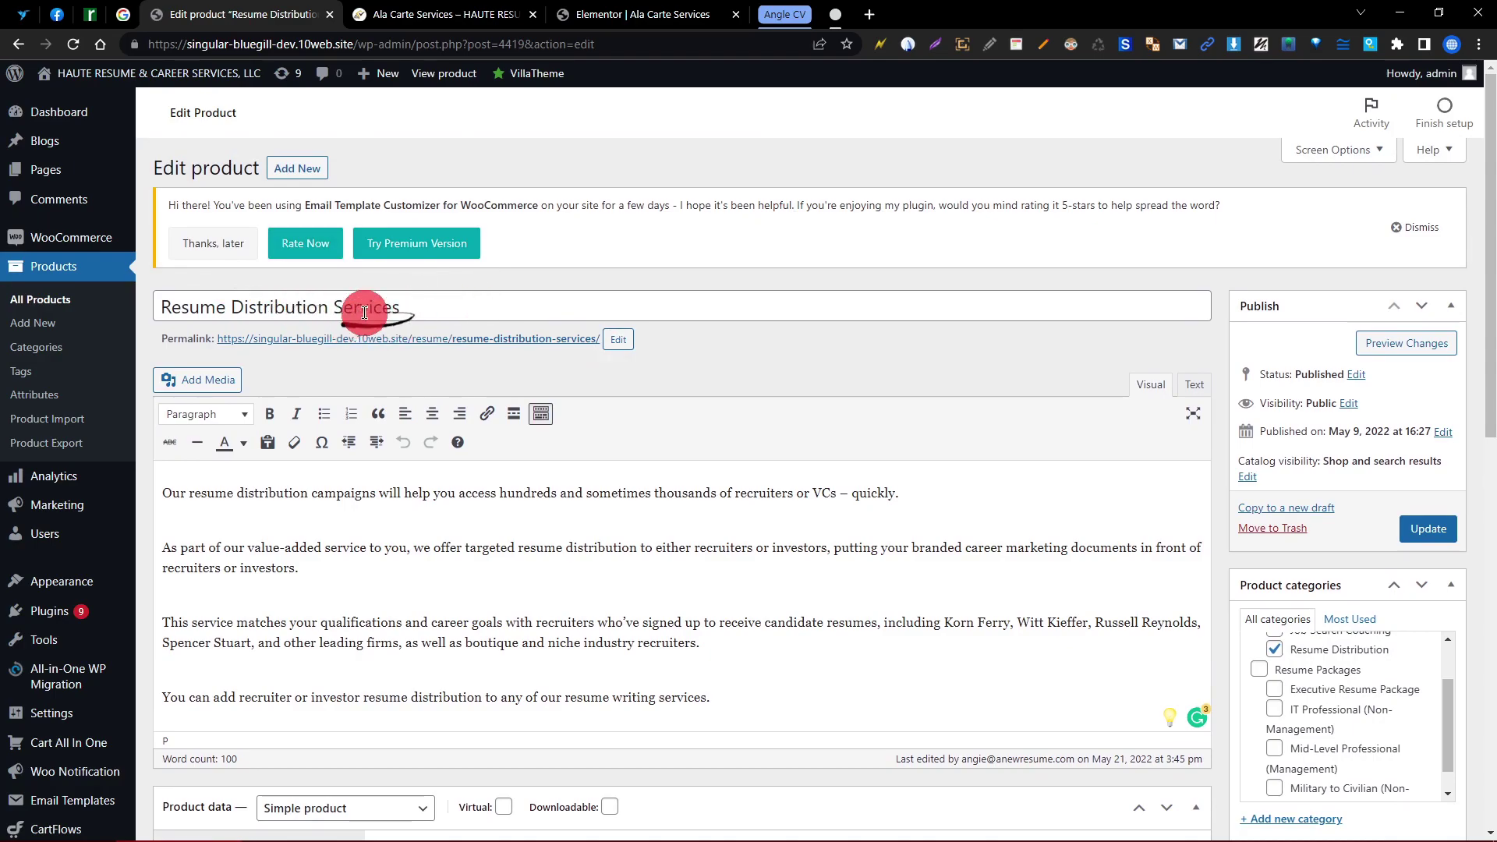
scroll(546, 291, down, 2)
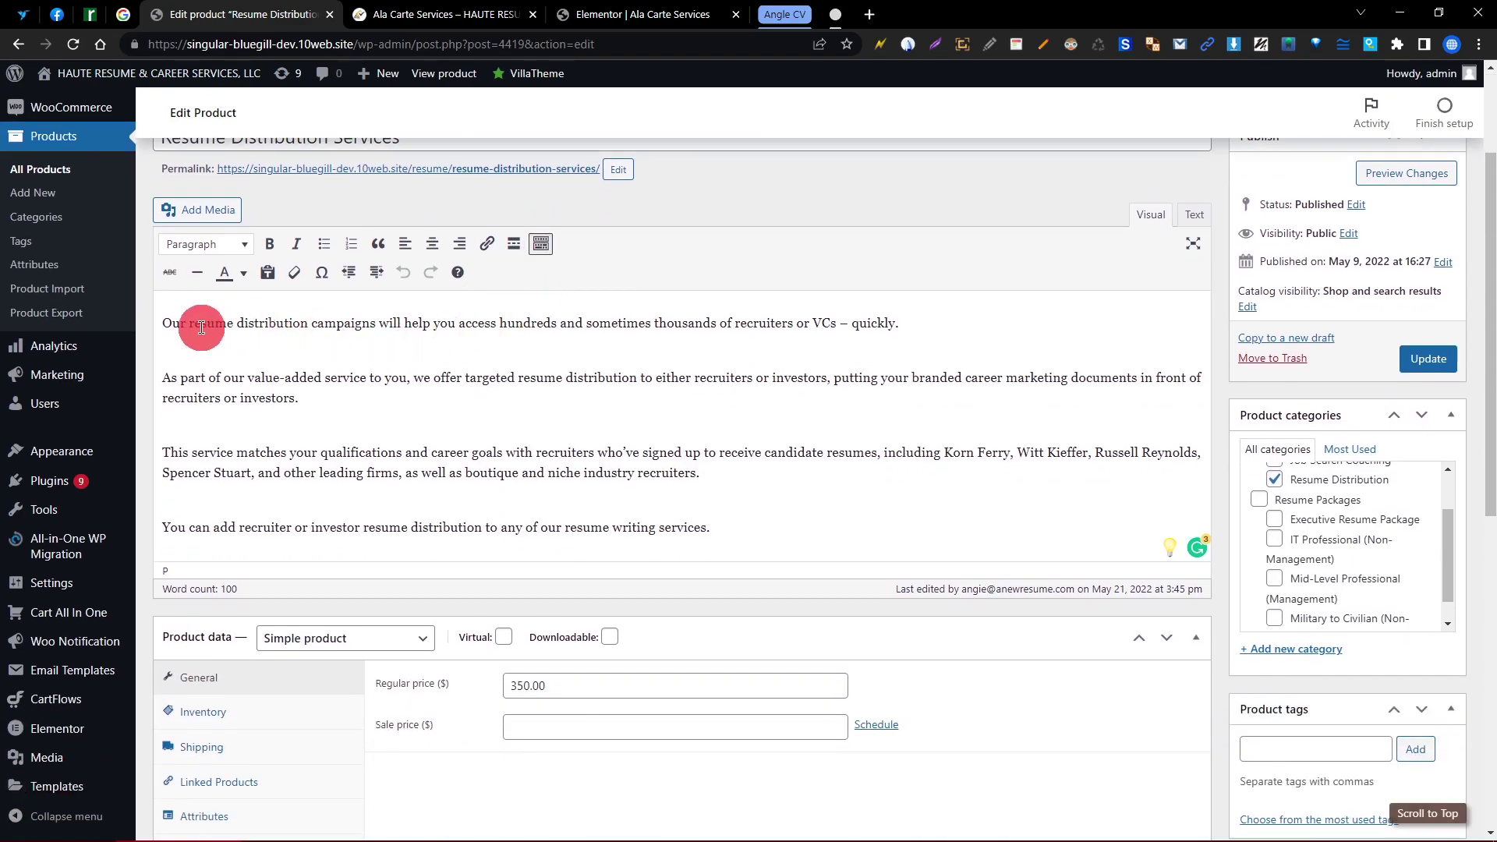
drag(155, 319, 655, 528)
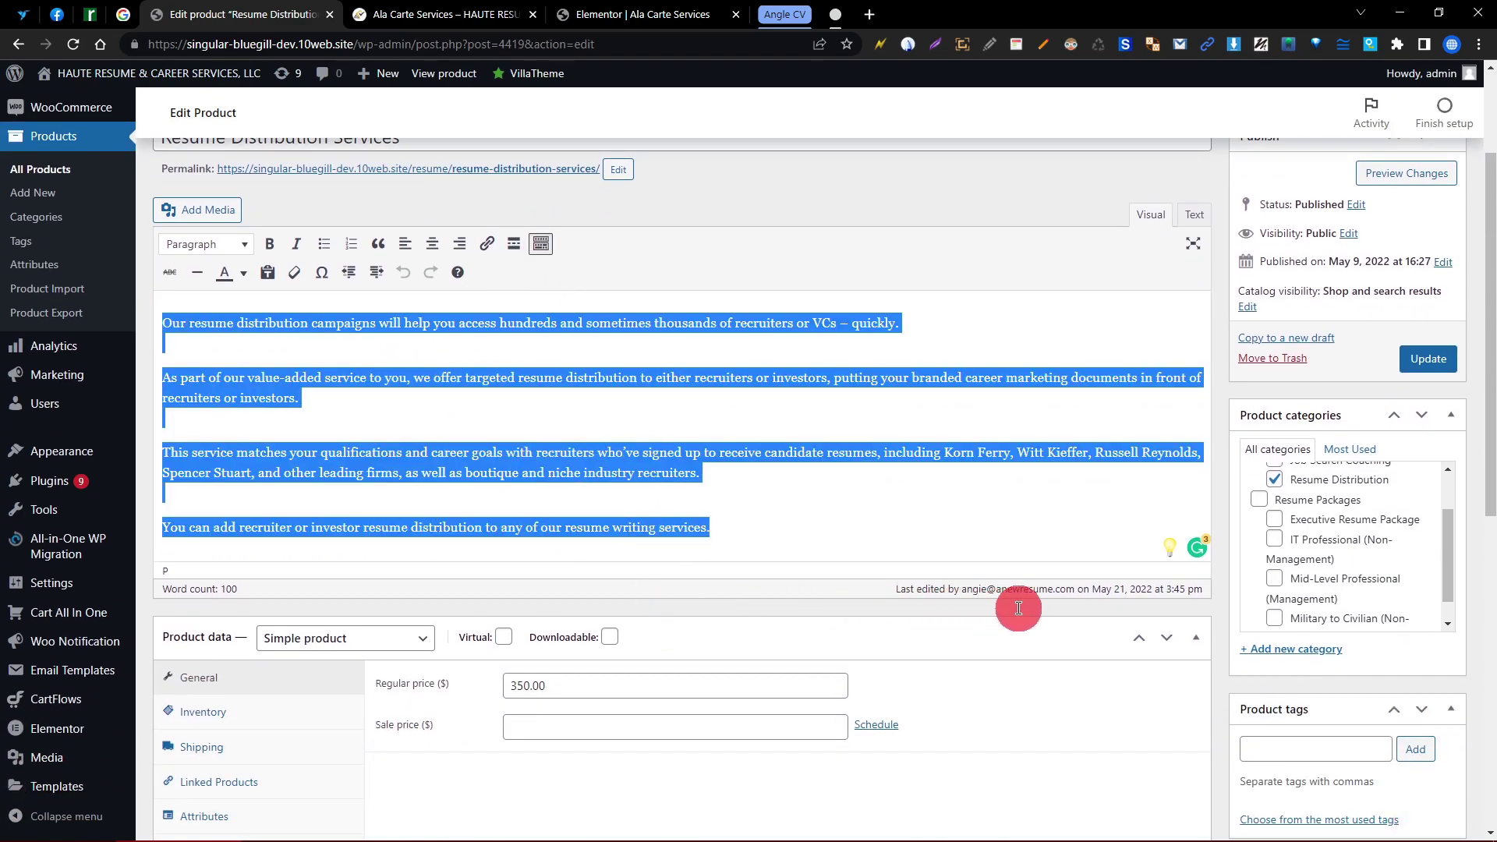
right_click(549, 335)
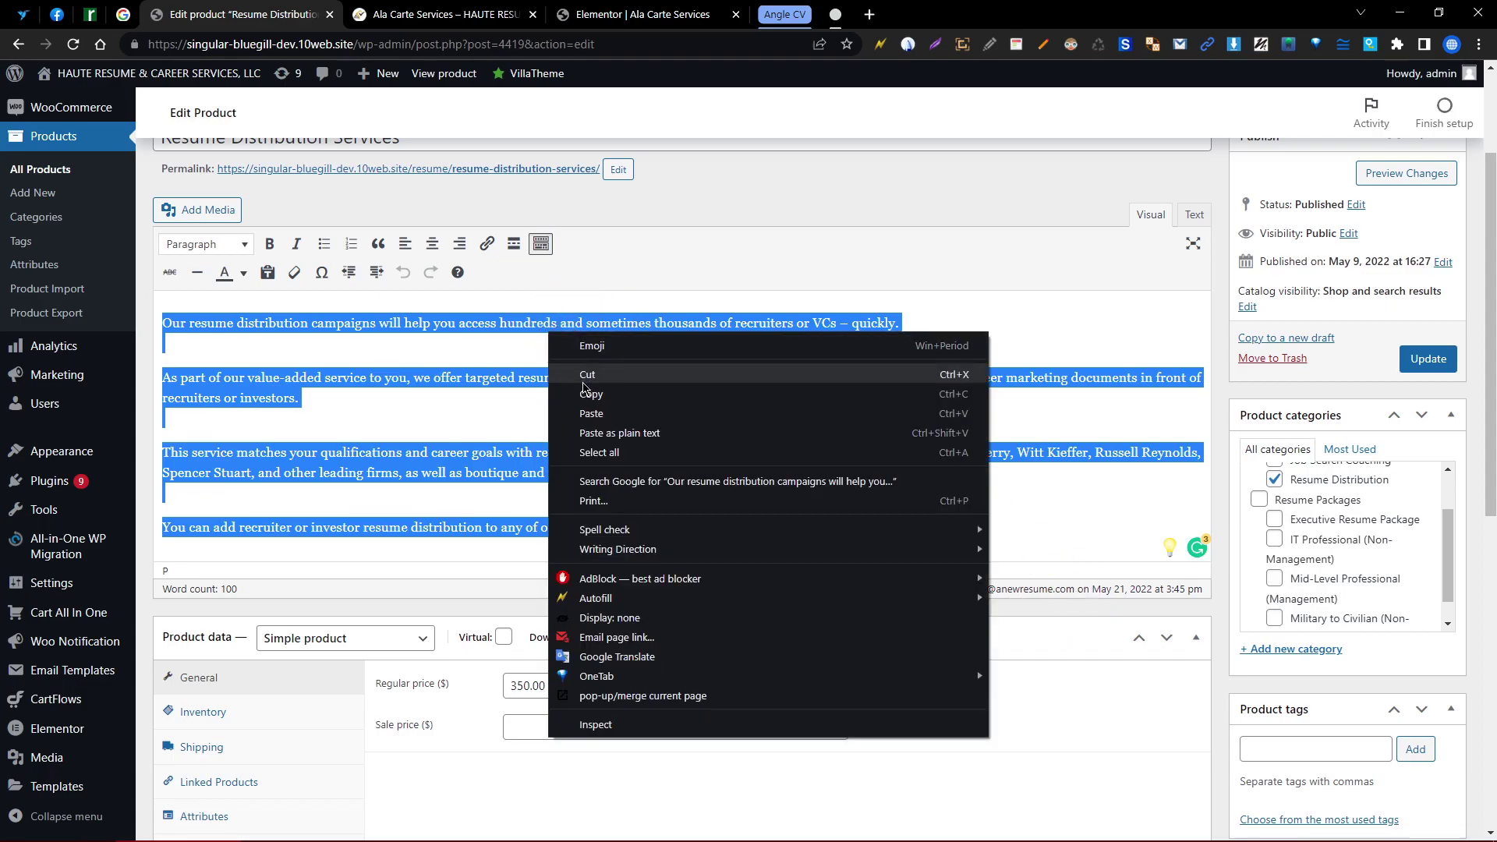
click(581, 392)
click(420, 12)
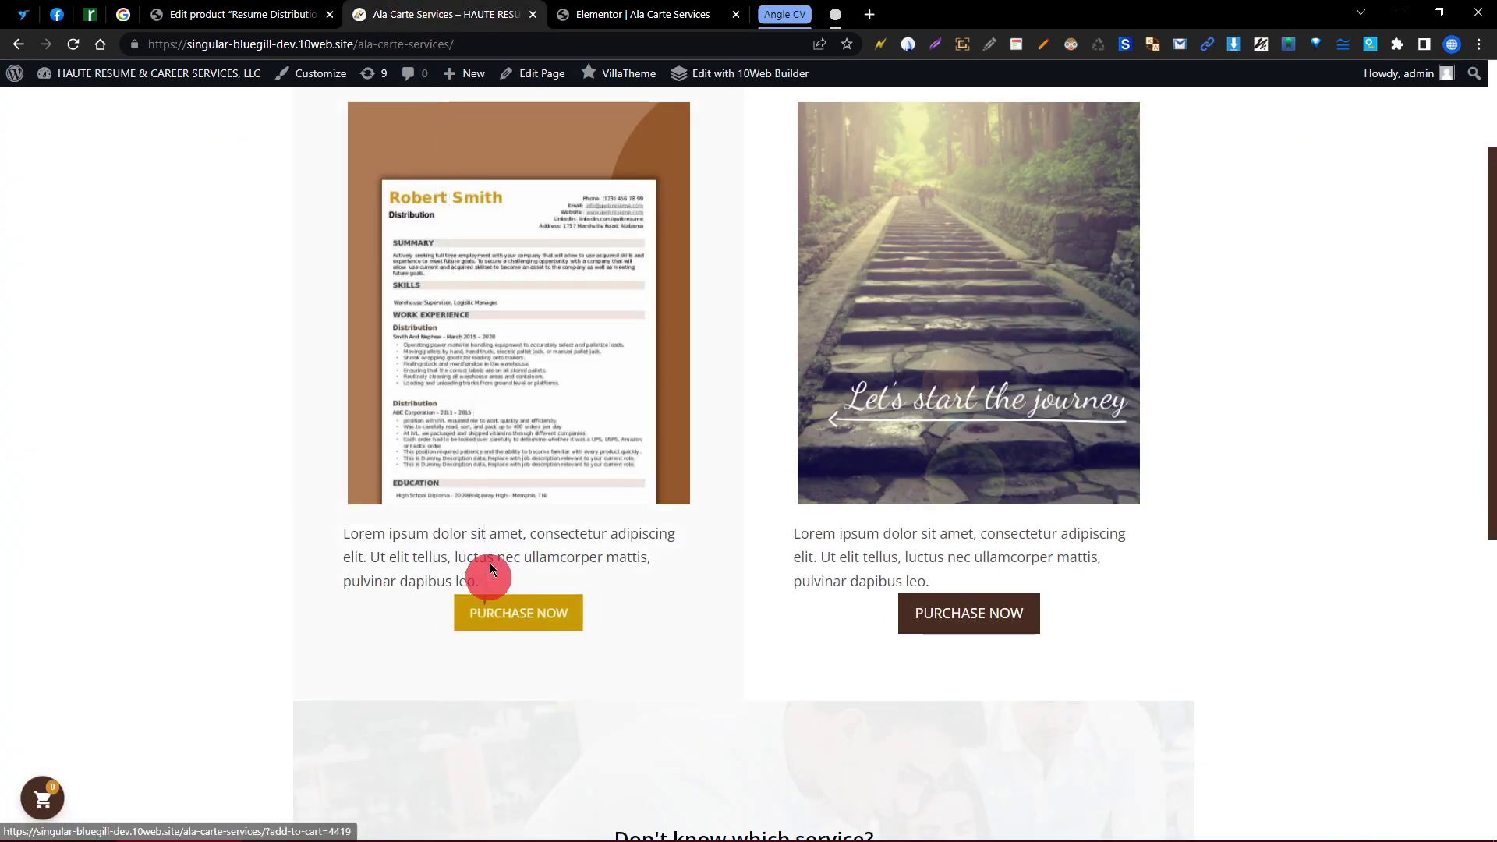
Replace the Text Editor widget's lorem ipsum with the pasted Resume Distribution description
click(598, 9)
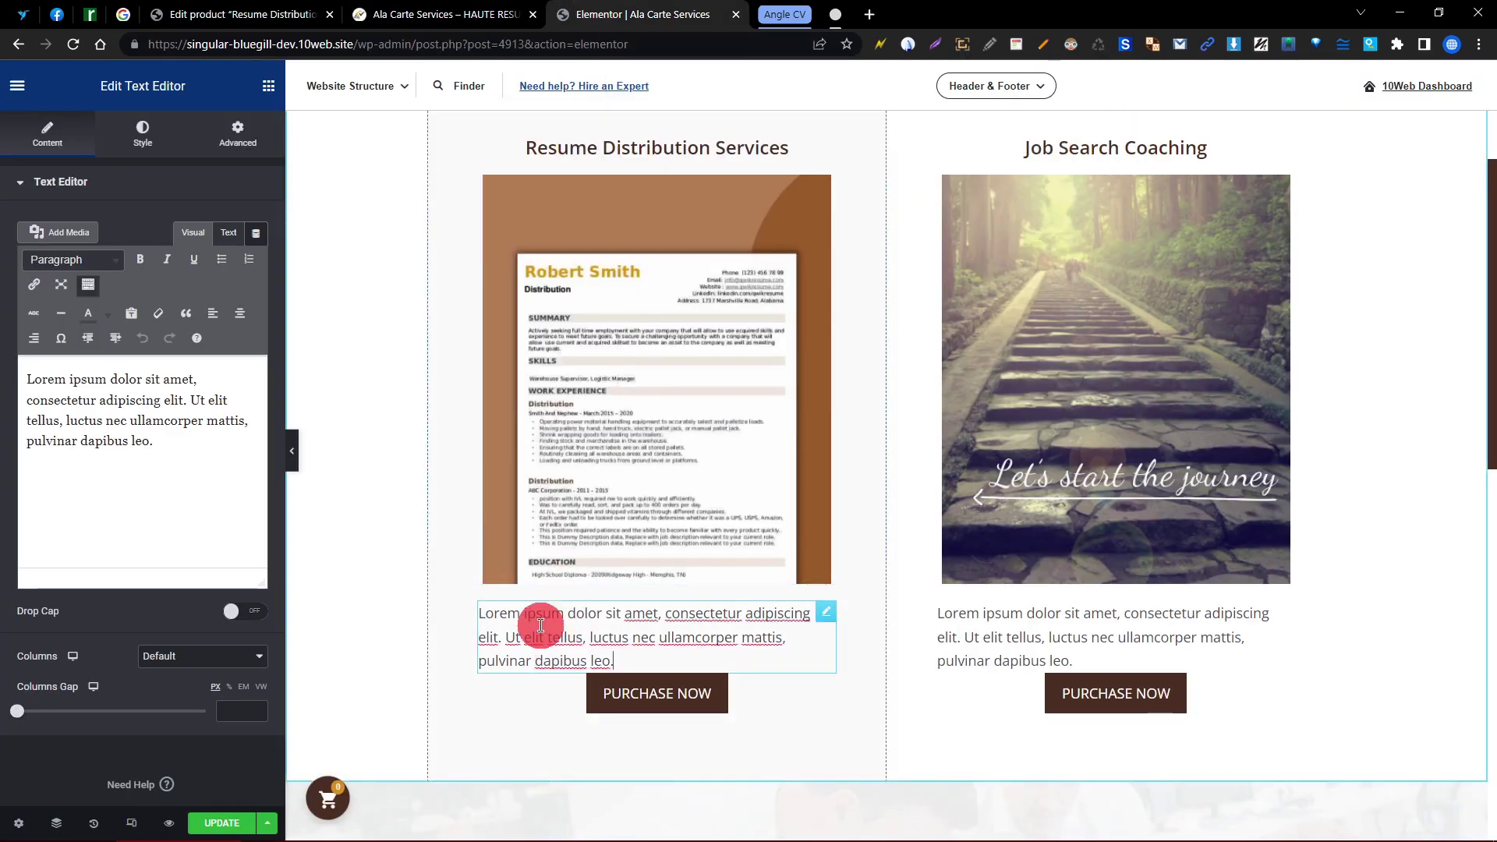
click(70, 289)
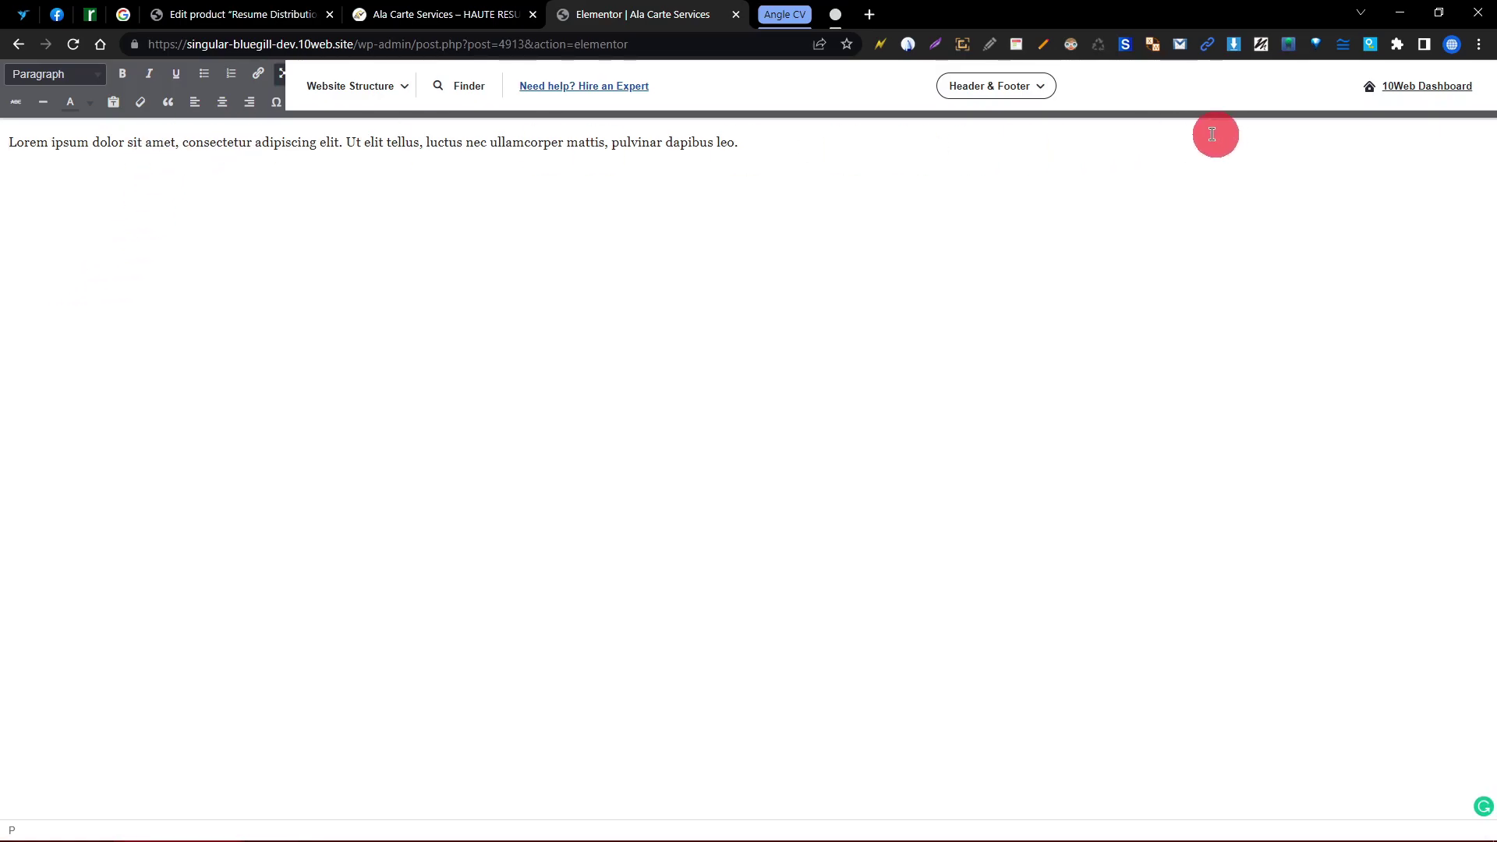
click(276, 79)
drag(174, 454, 3, 380)
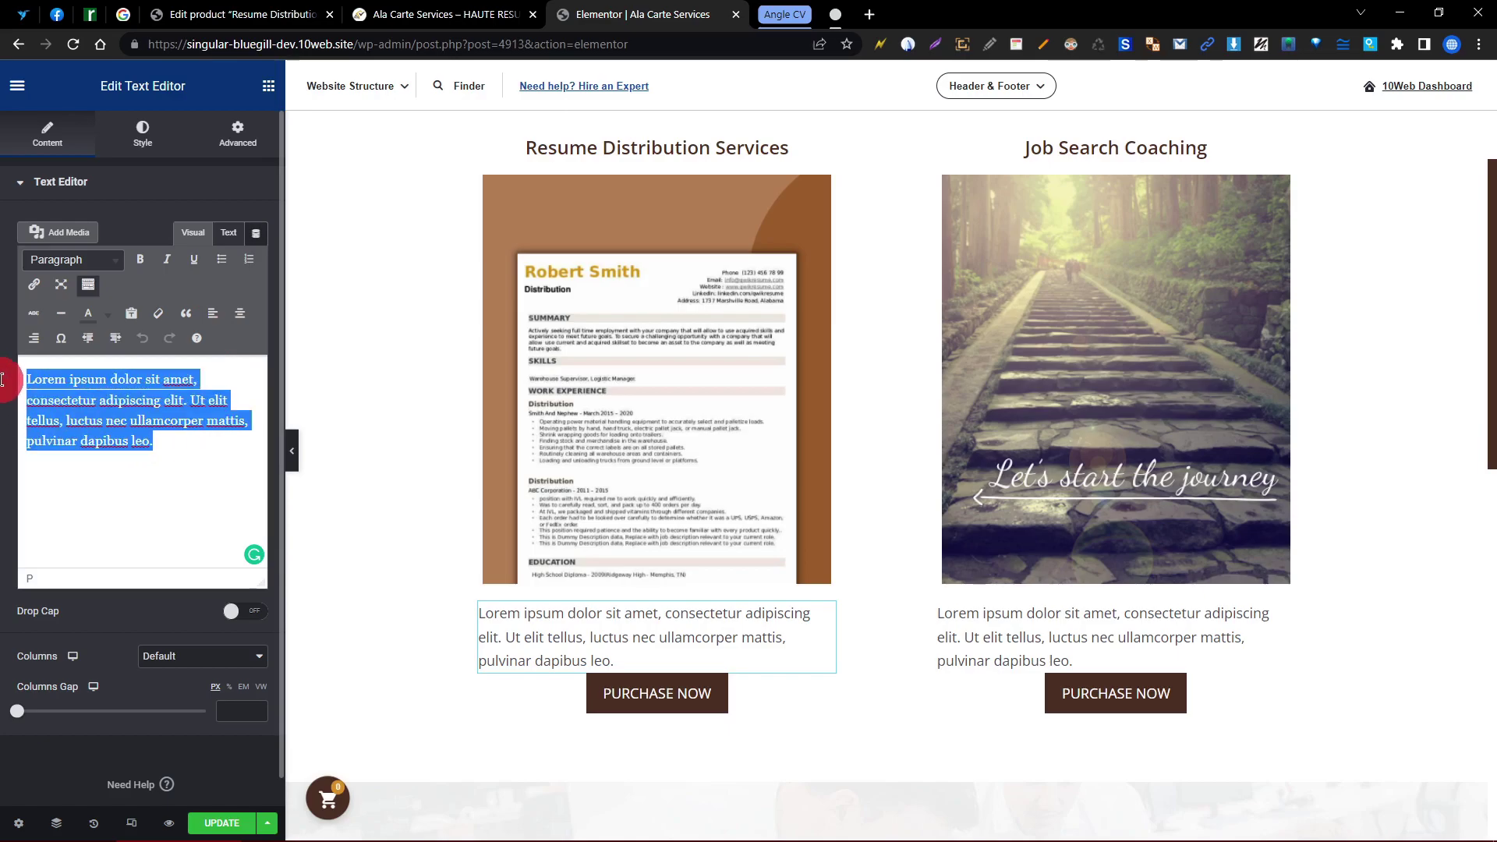
key(BackSpace)
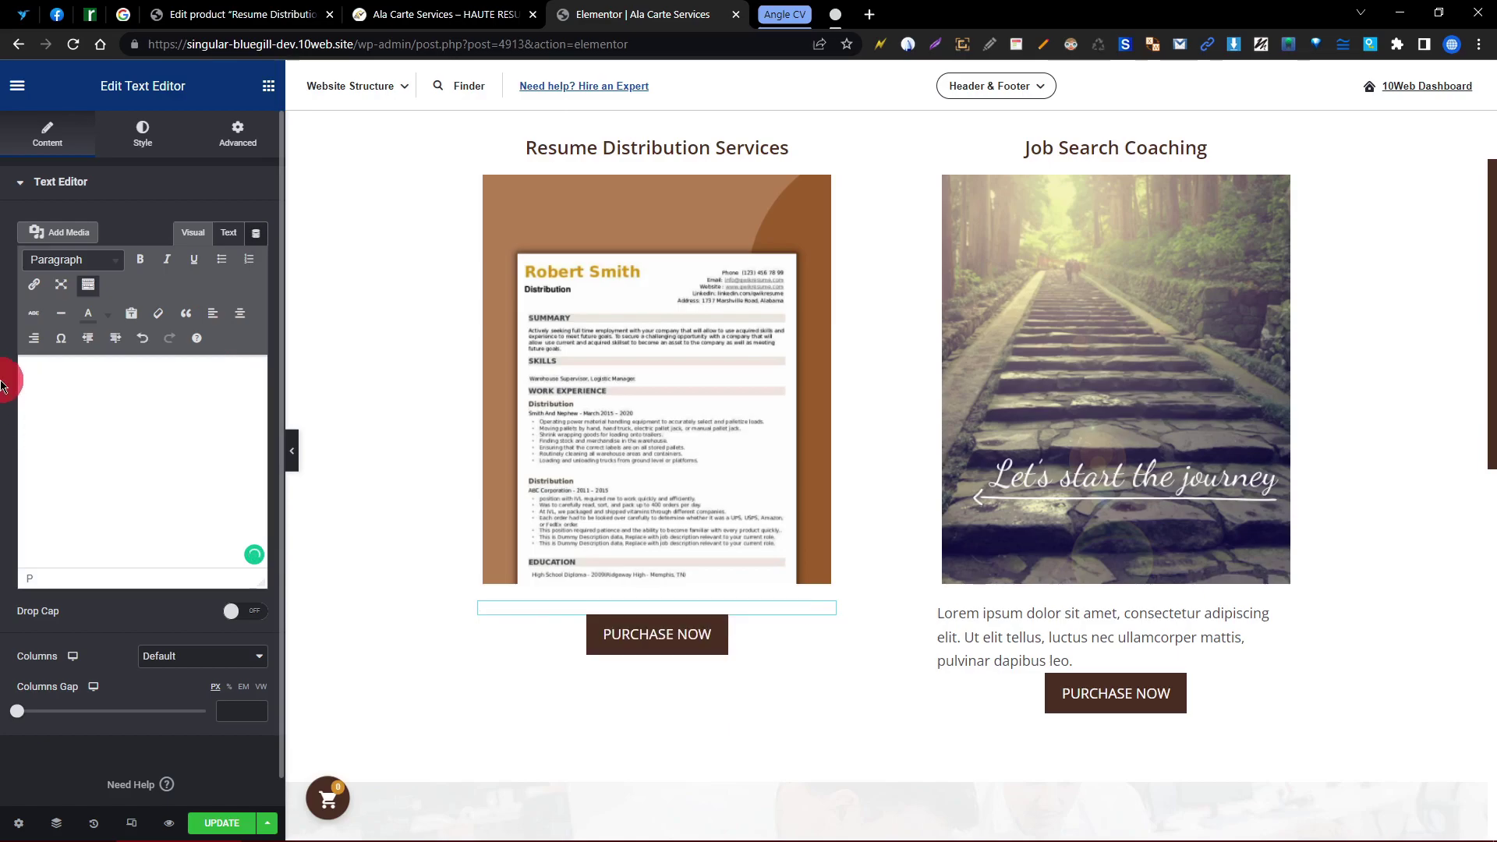
key(ctrl+v)
scroll(635, 458, down, 5)
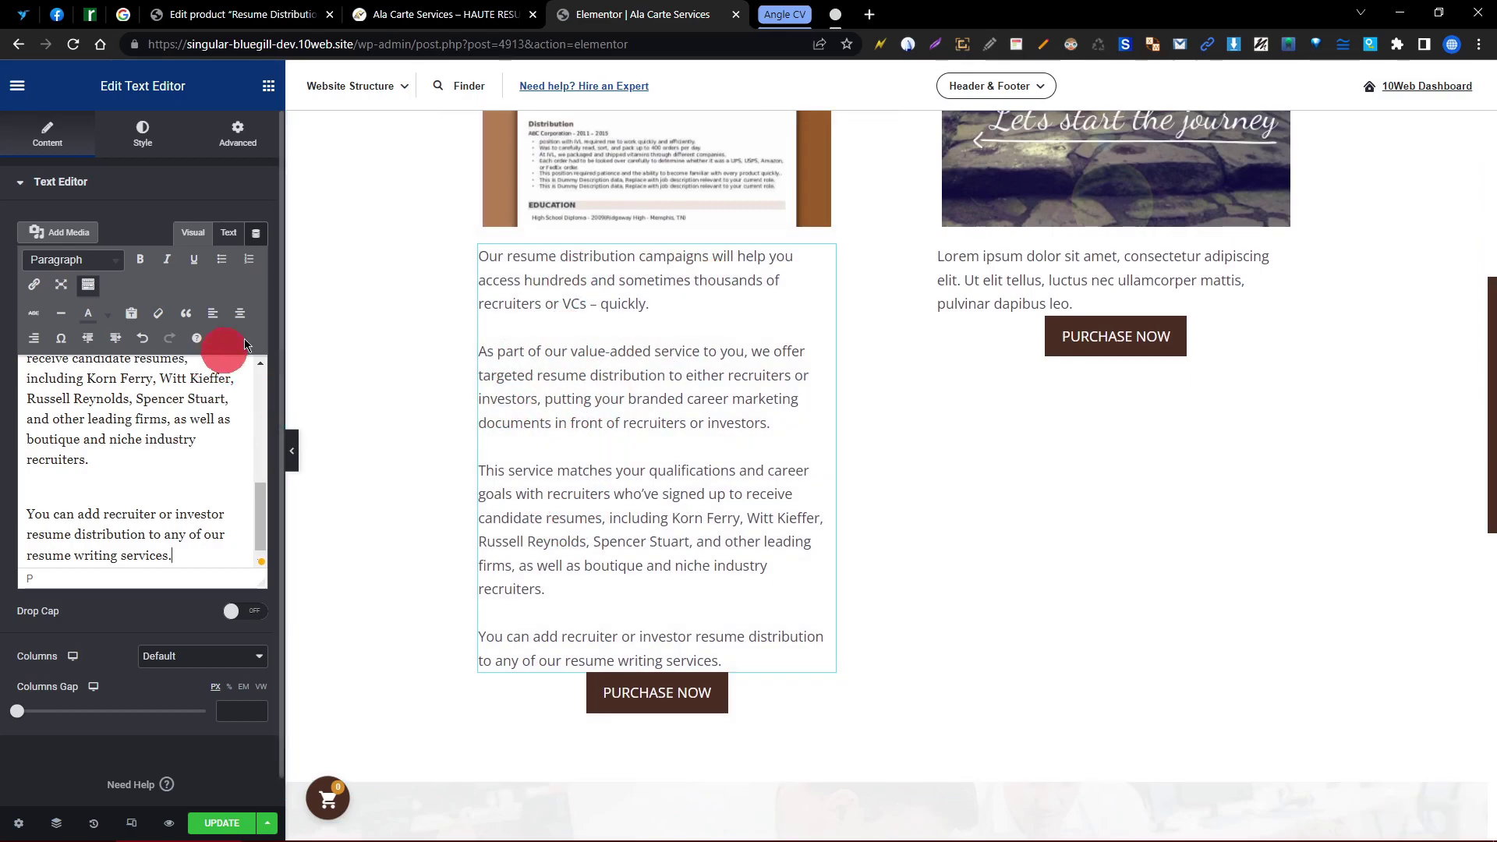
Raise the Resume Distribution text widget's Layout width from 78 to 91
click(295, 457)
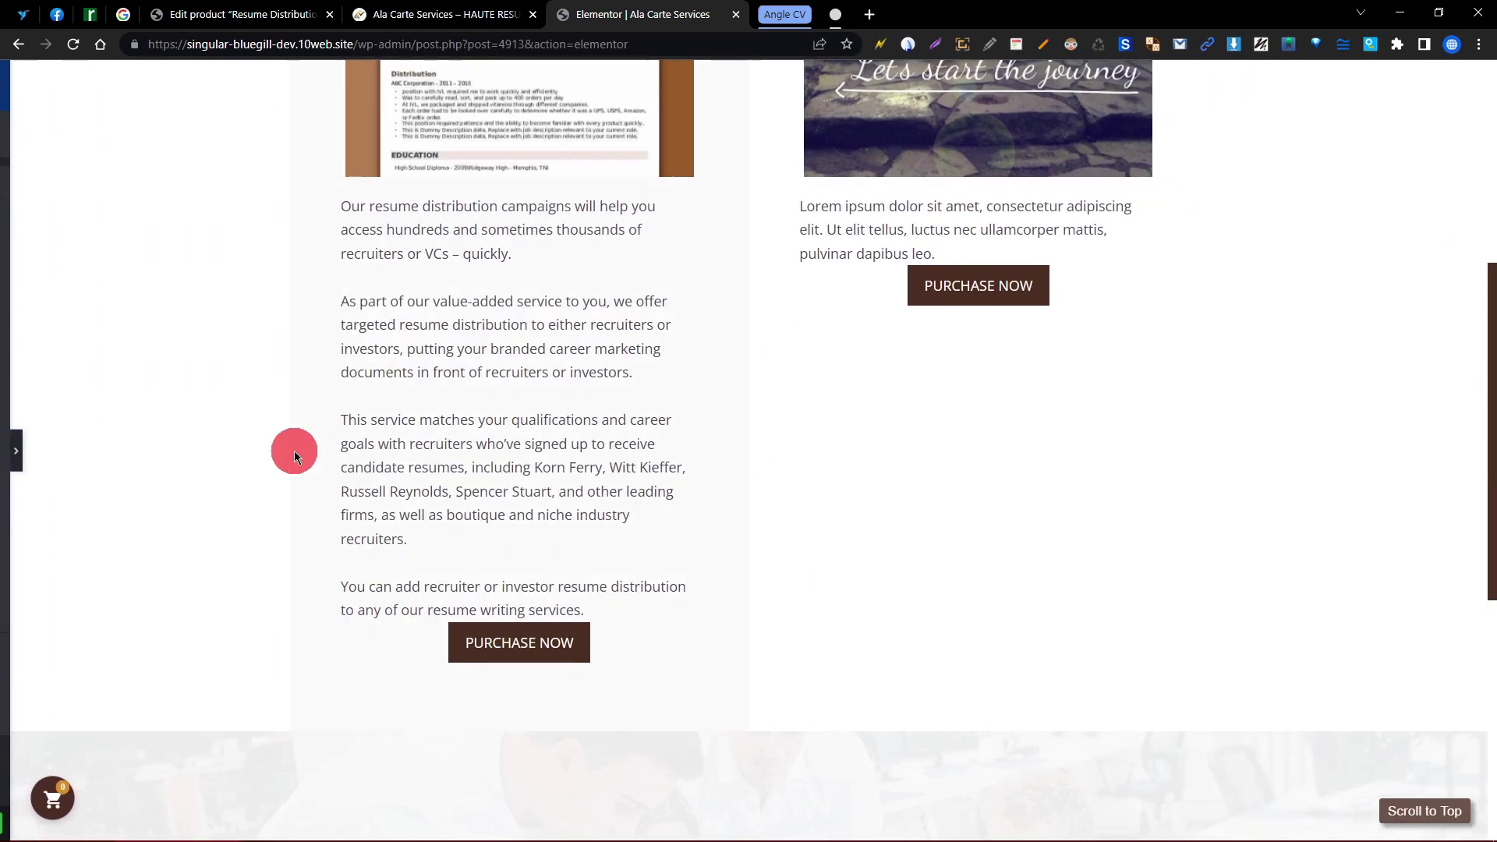
click(4, 460)
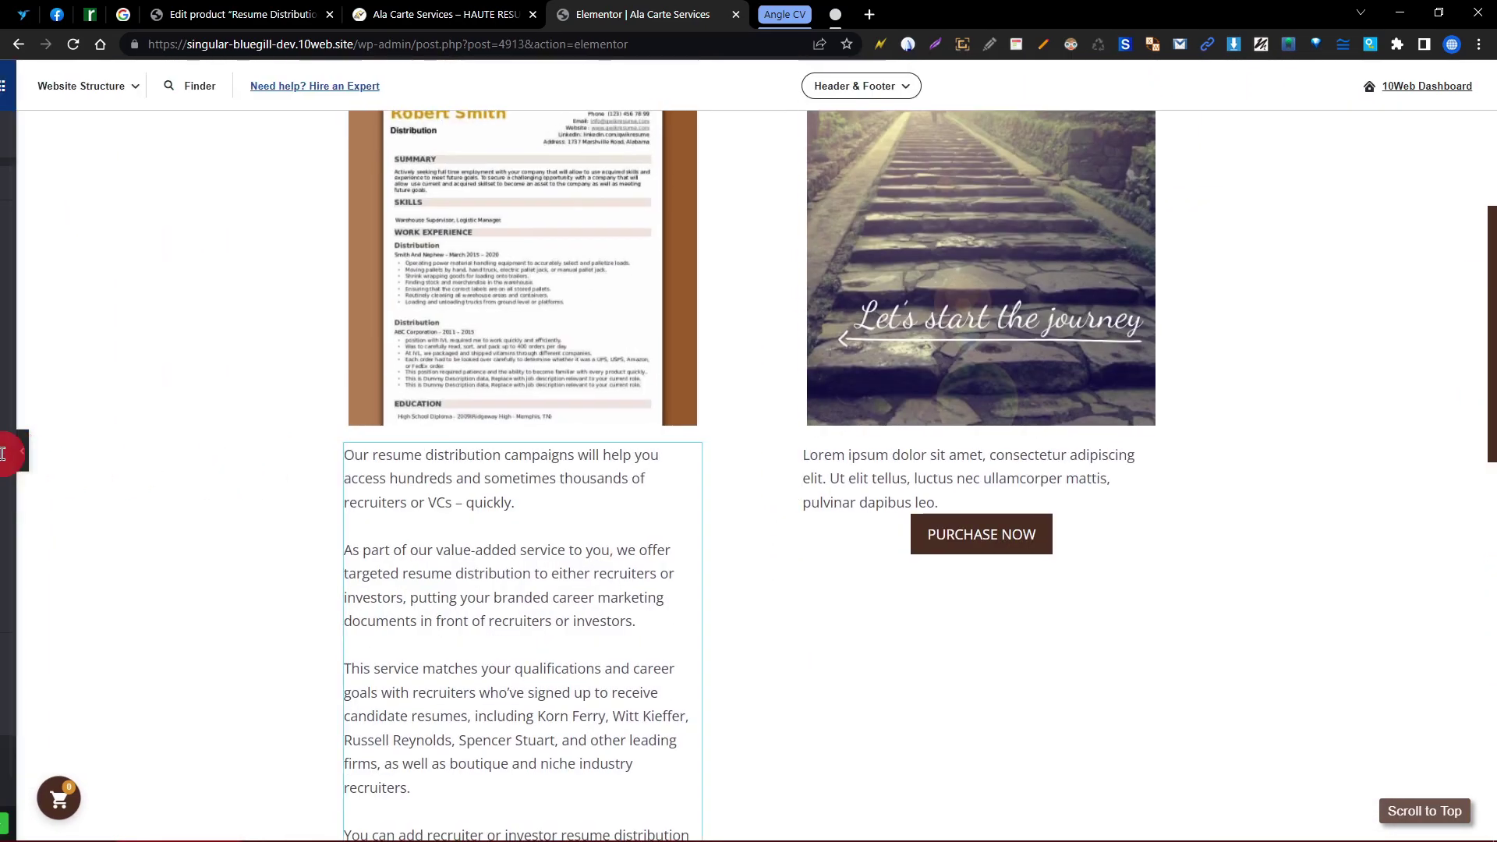
click(212, 140)
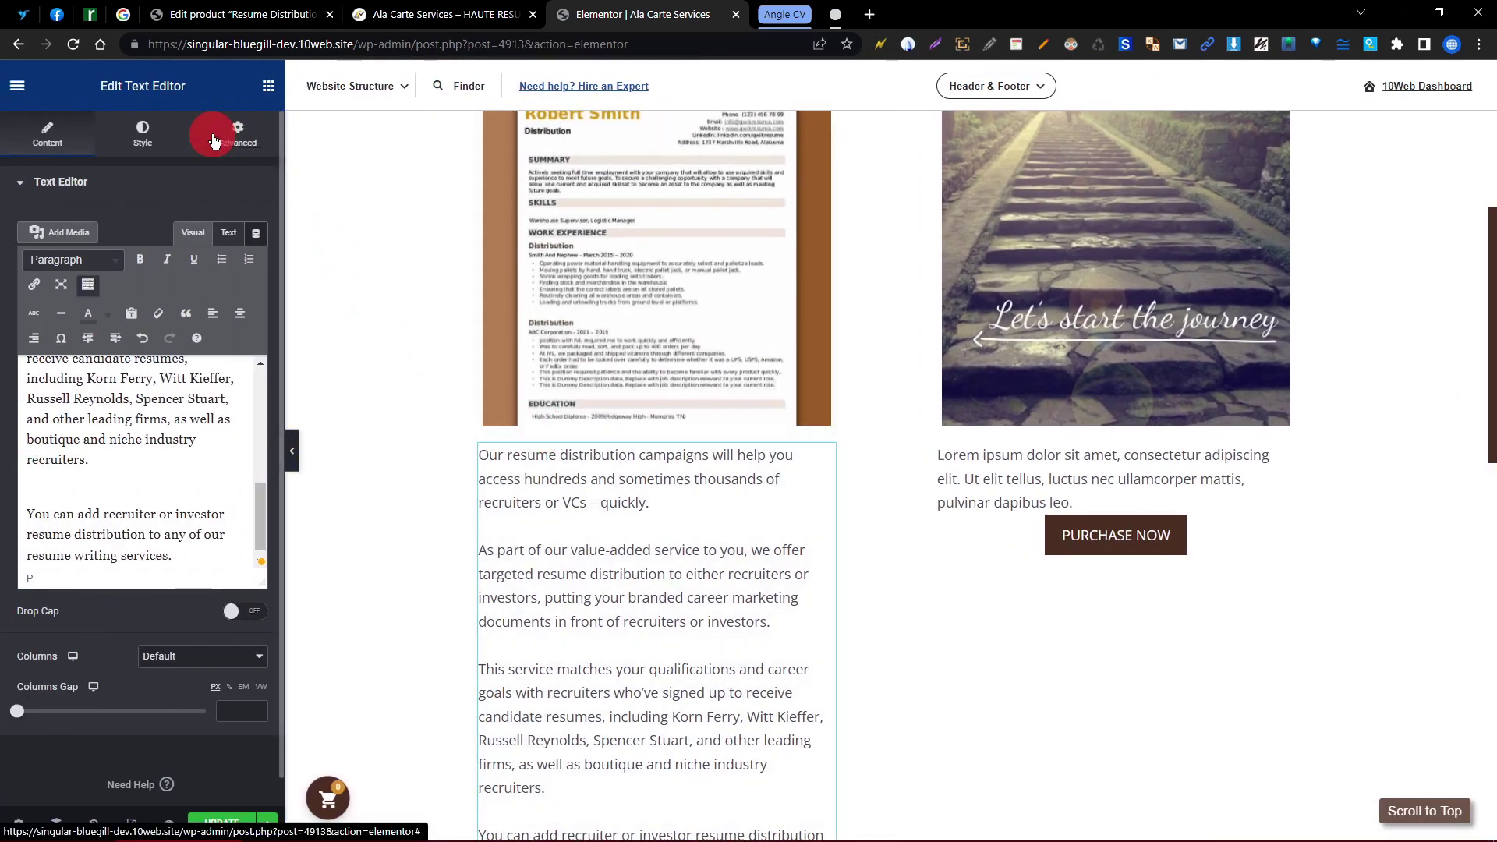
click(164, 425)
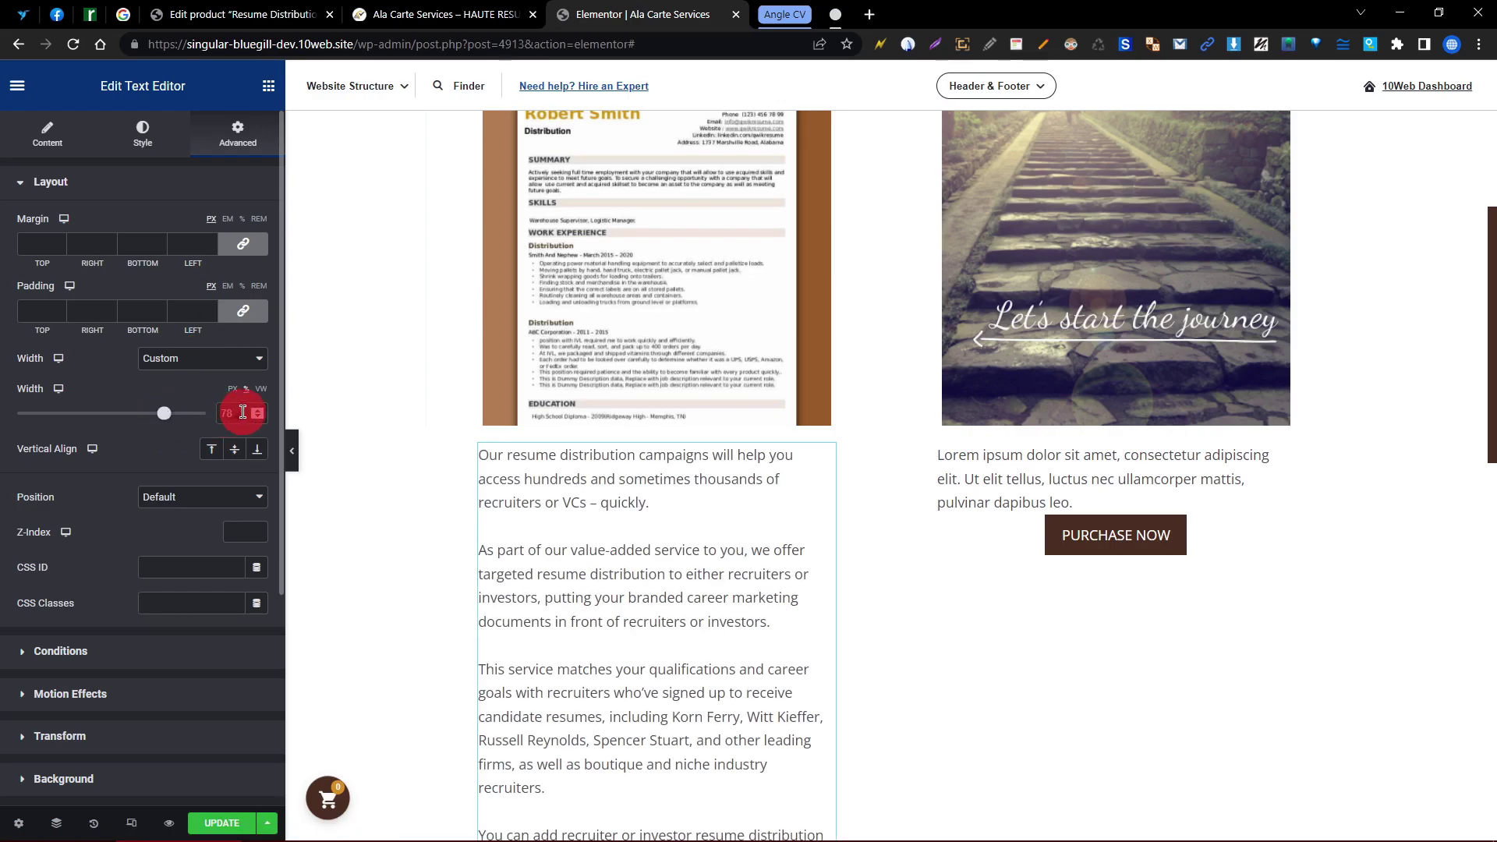
drag(257, 413, 256, 413)
click(722, 395)
click(635, 496)
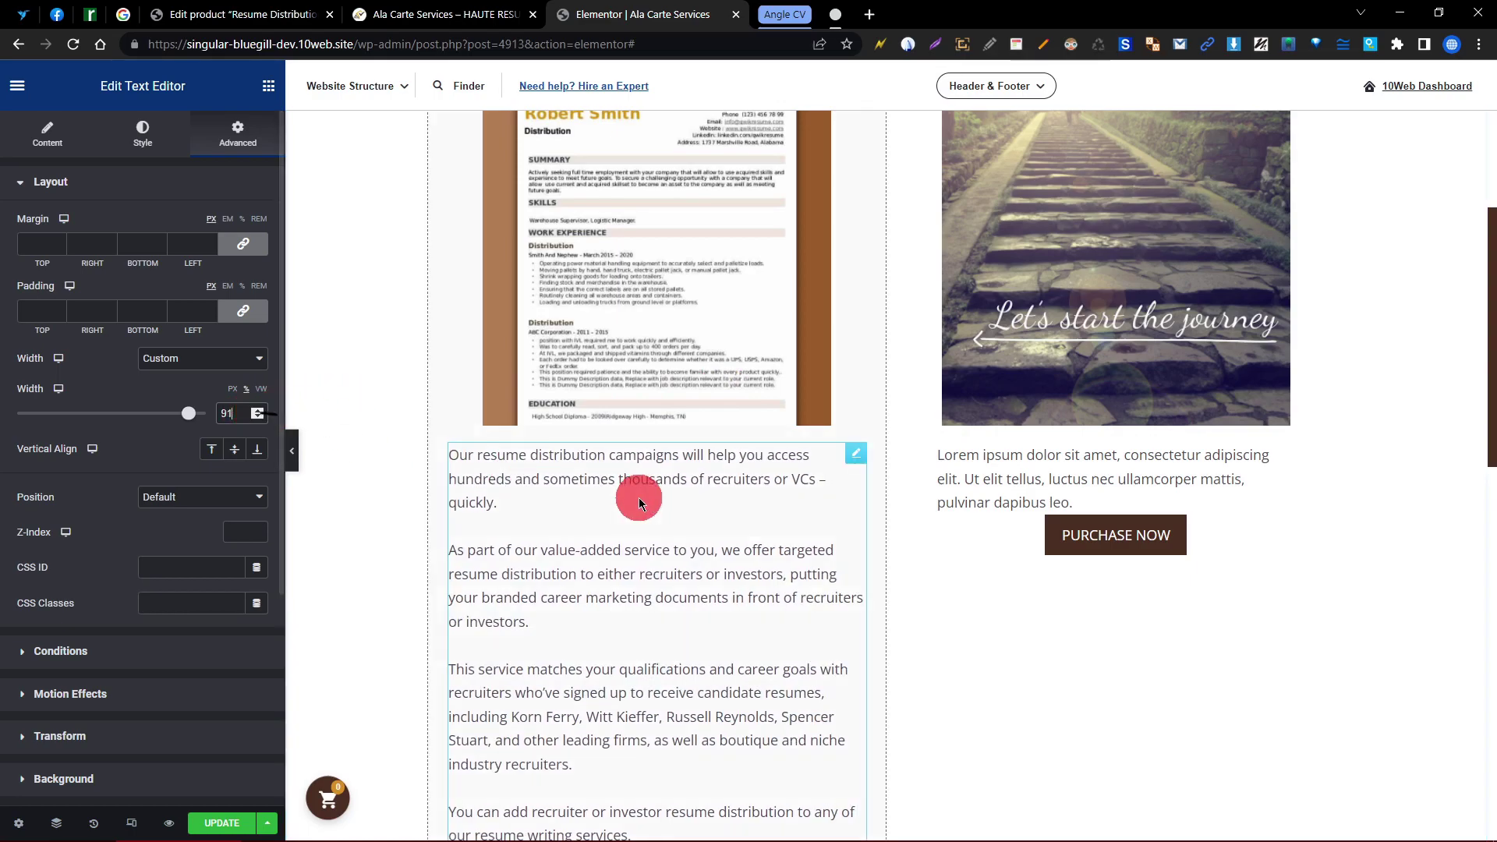
Preview the wider description and save the page with Update
click(292, 456)
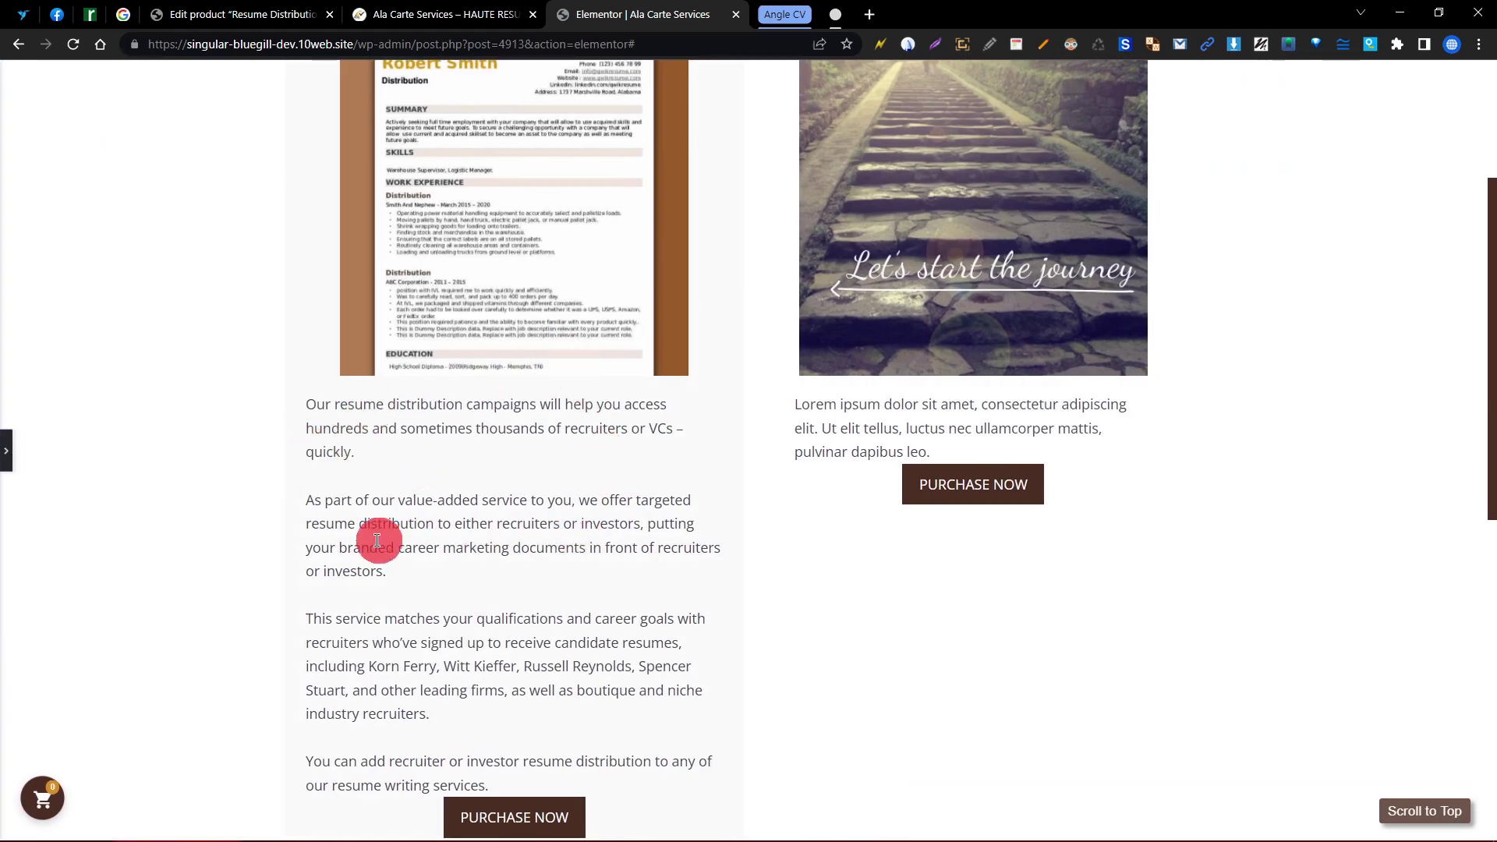
scroll(395, 501, down, 1)
scroll(395, 501, up, 3)
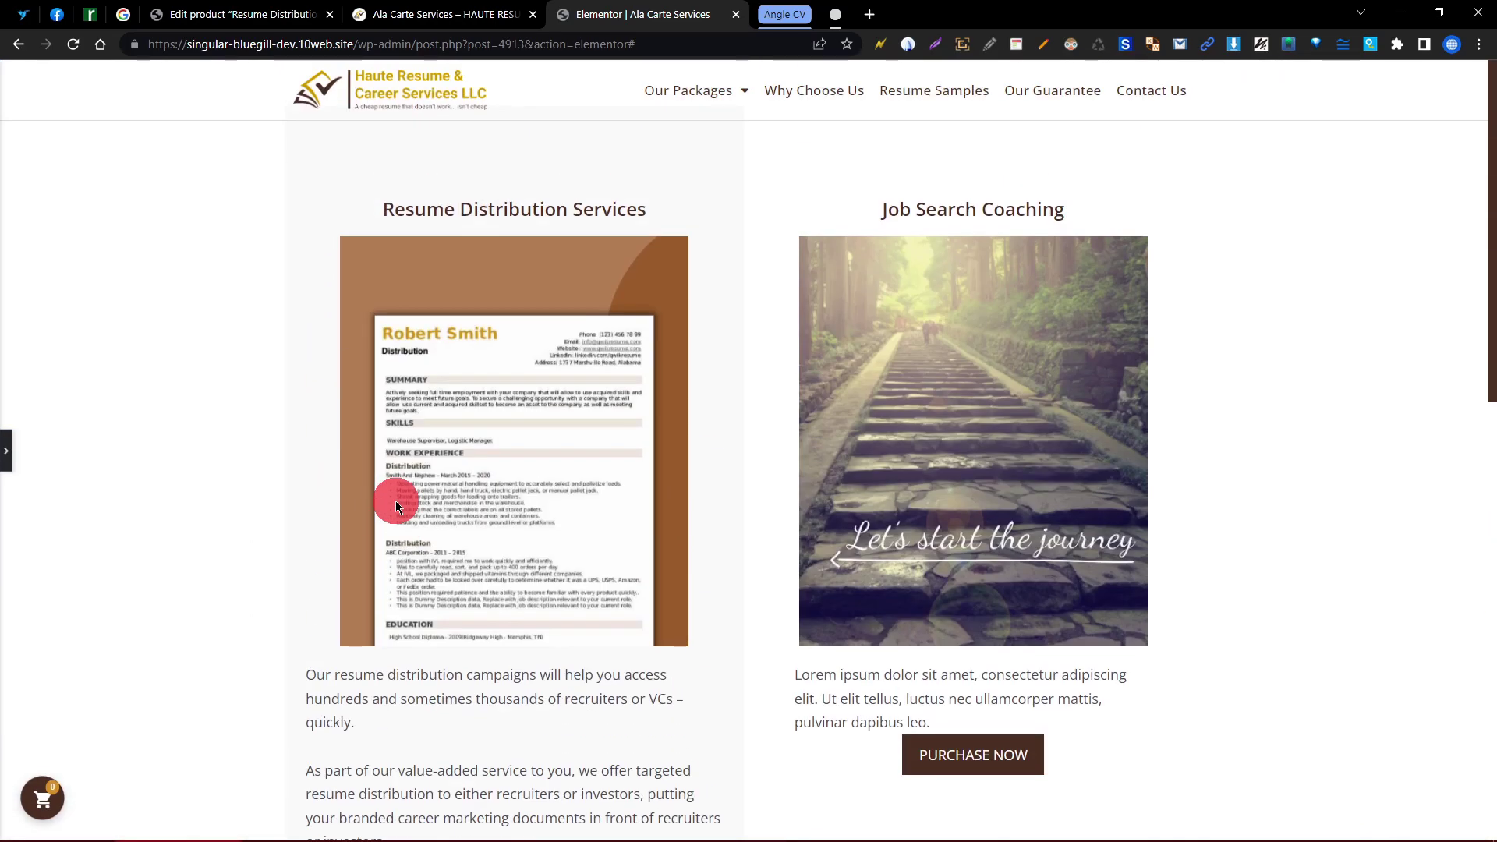
scroll(306, 527, down, 2)
click(4, 447)
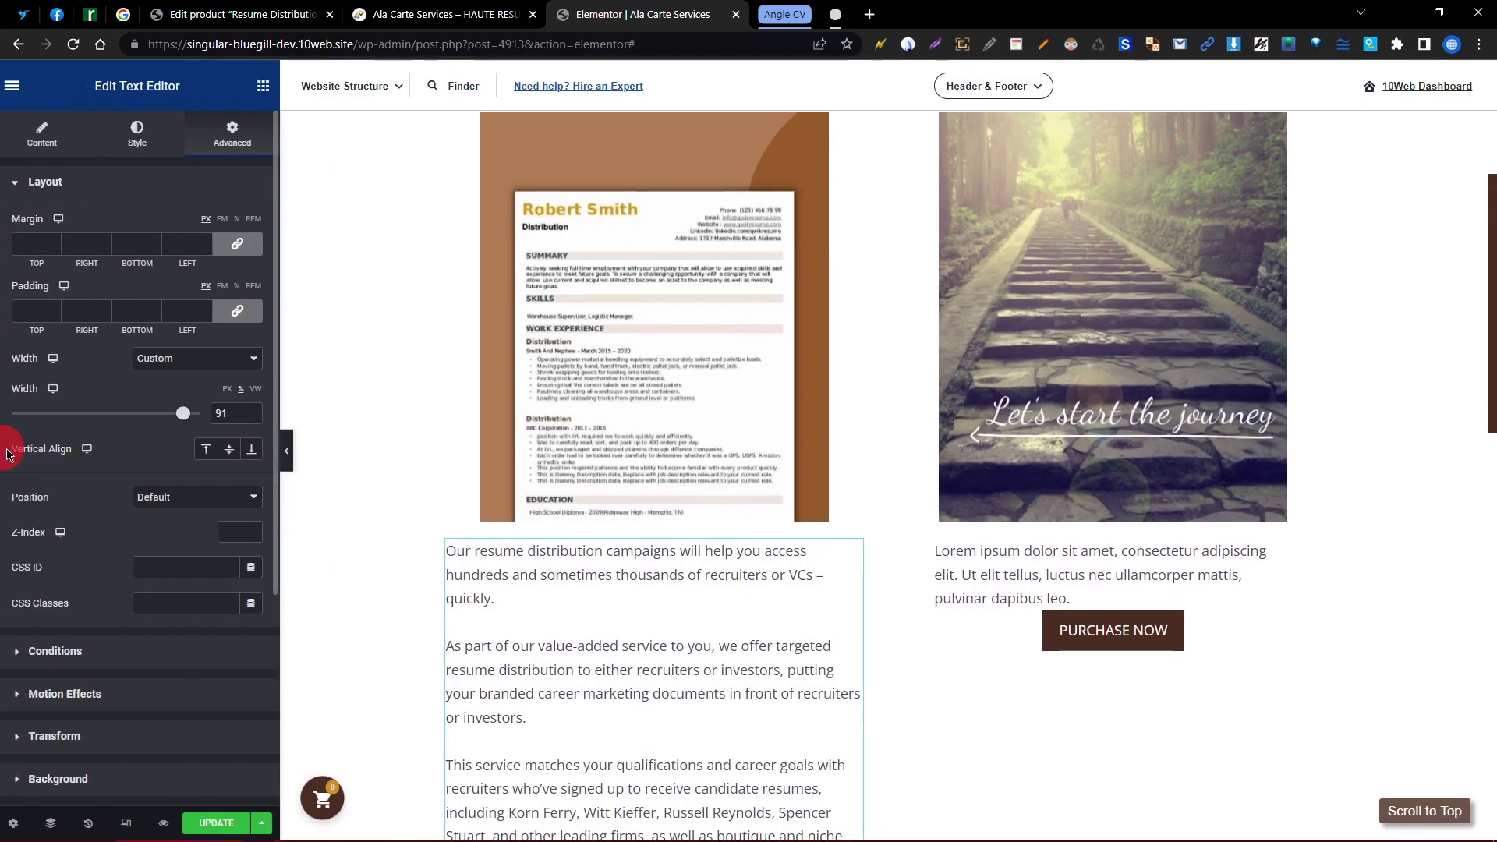
click(221, 824)
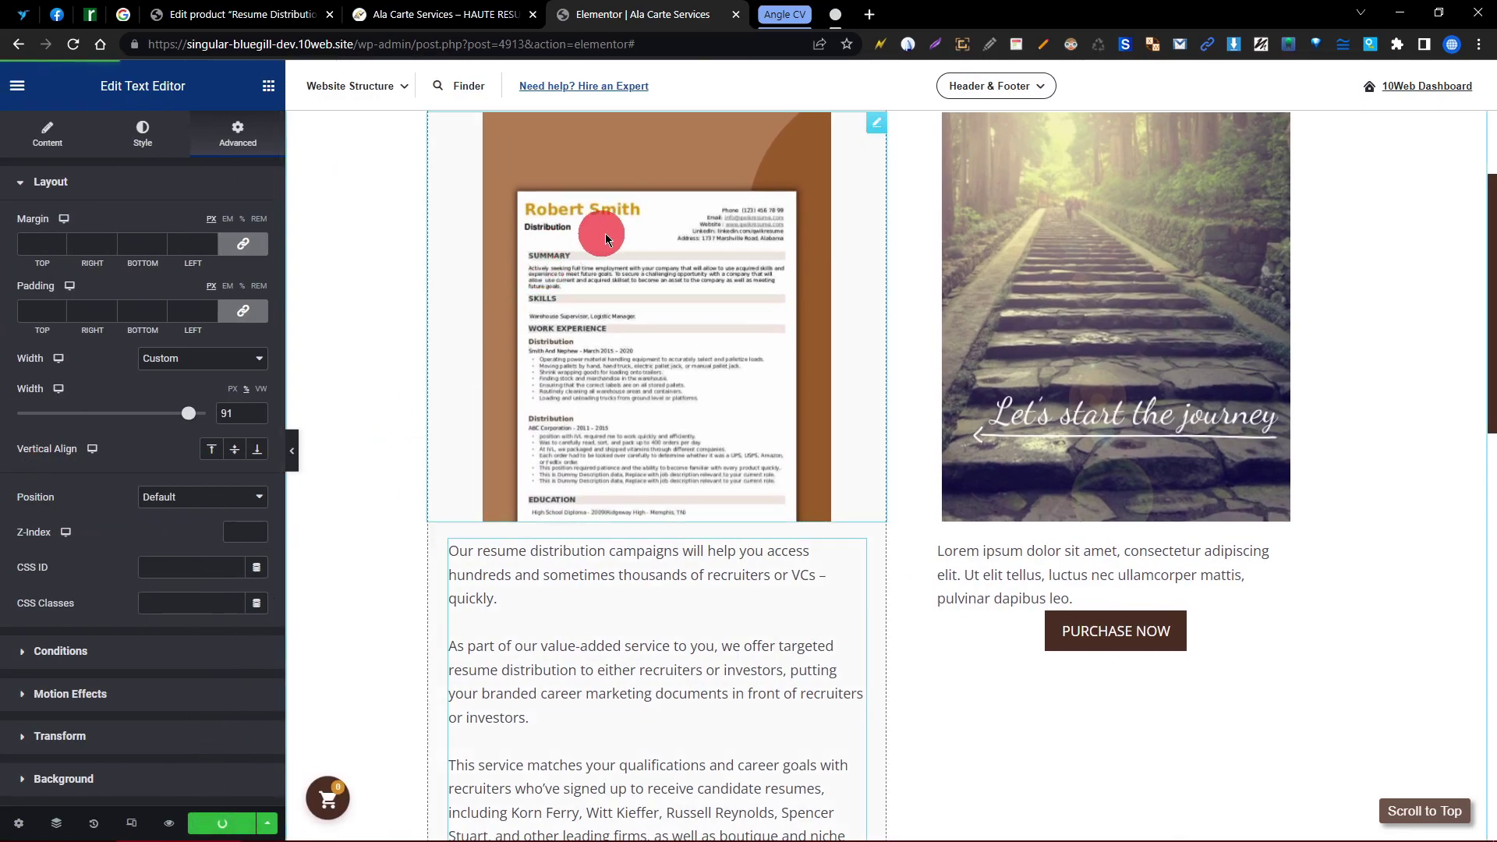
scroll(532, 362, up, 3)
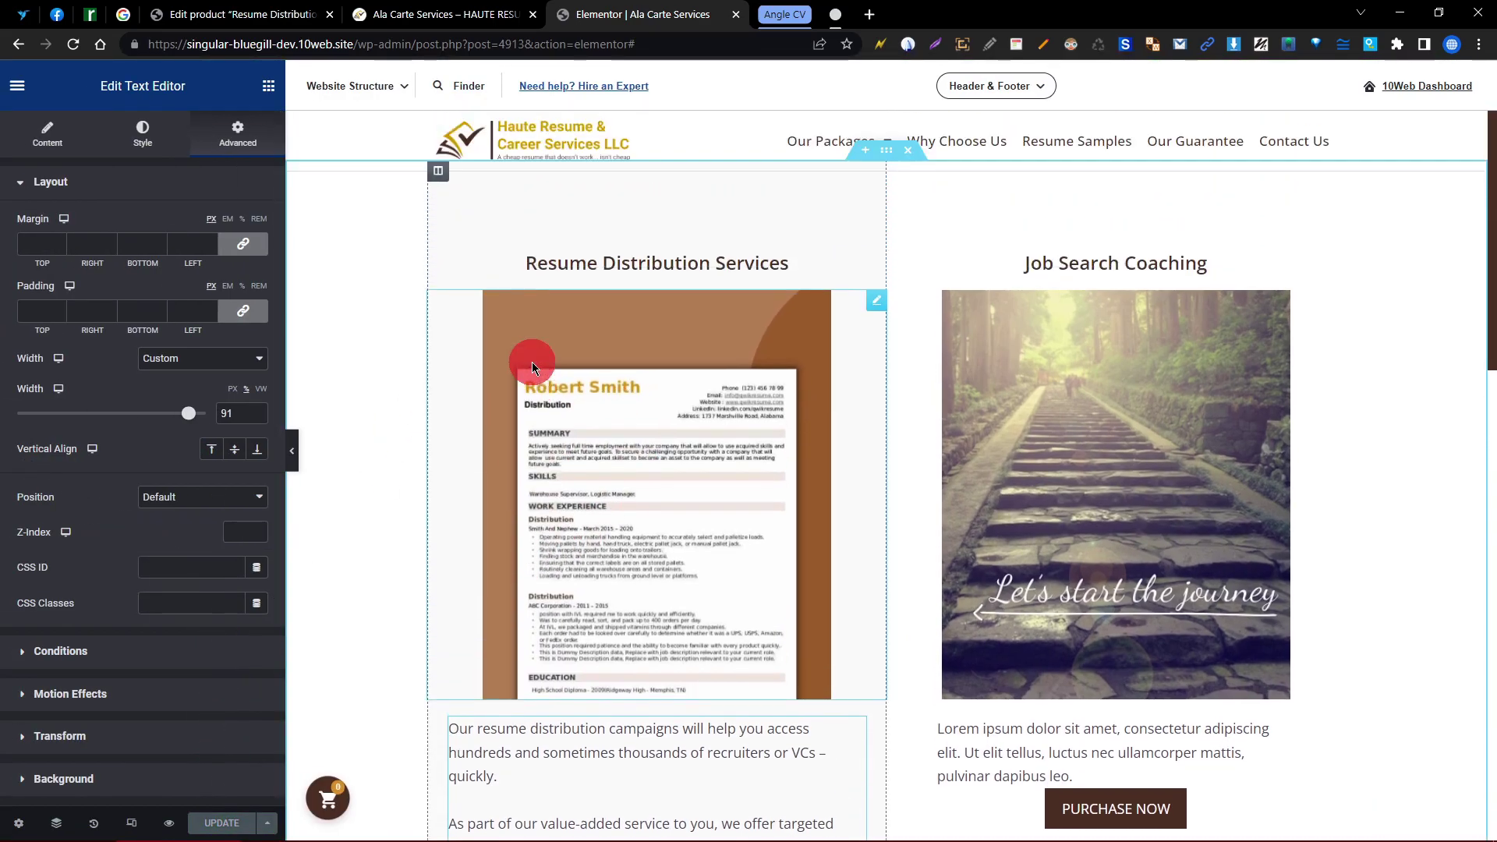
Open Resume Distribution Services from All Products and review its short description
click(225, 8)
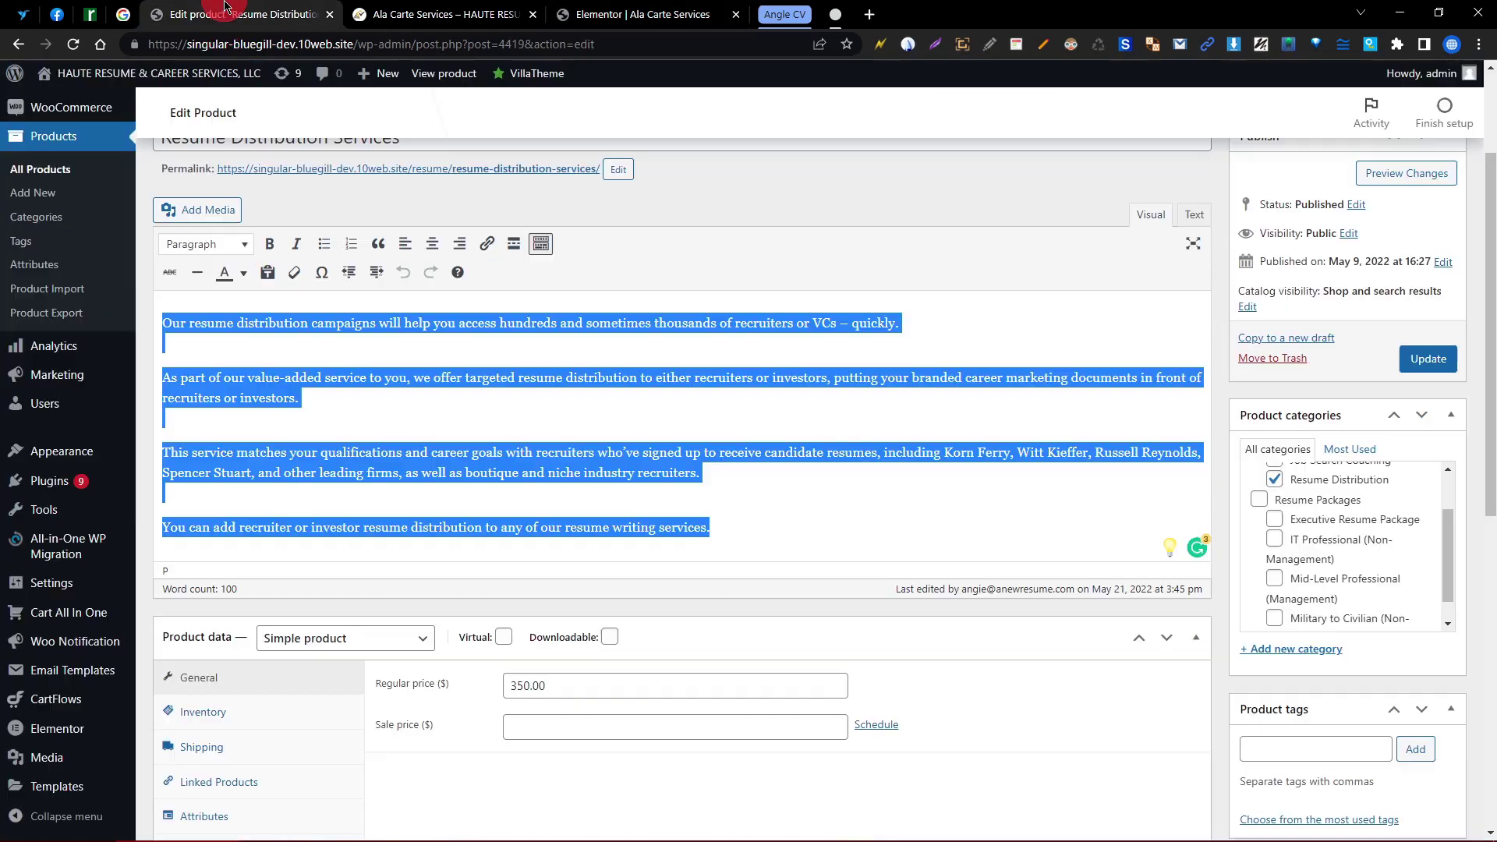
scroll(777, 199, up, 3)
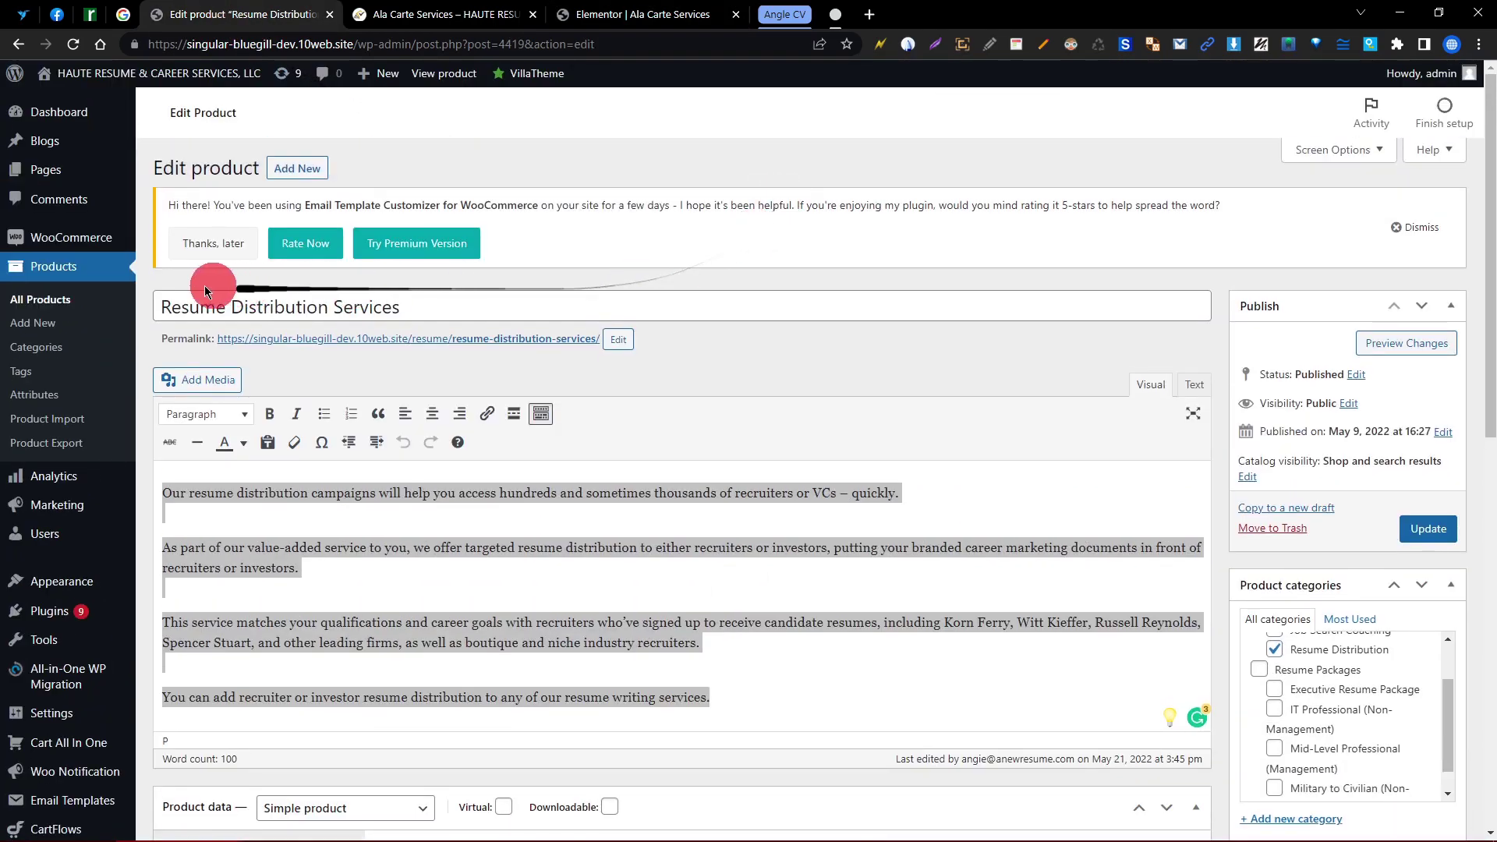
mouse_move(181, 304)
mouse_down()
mouse_move(167, 304)
mouse_move(468, 310)
mouse_move(274, 307)
mouse_up()
mouse_move(587, 269)
mouse_down()
mouse_move(324, 331)
mouse_move(62, 304)
mouse_up()
click(62, 304)
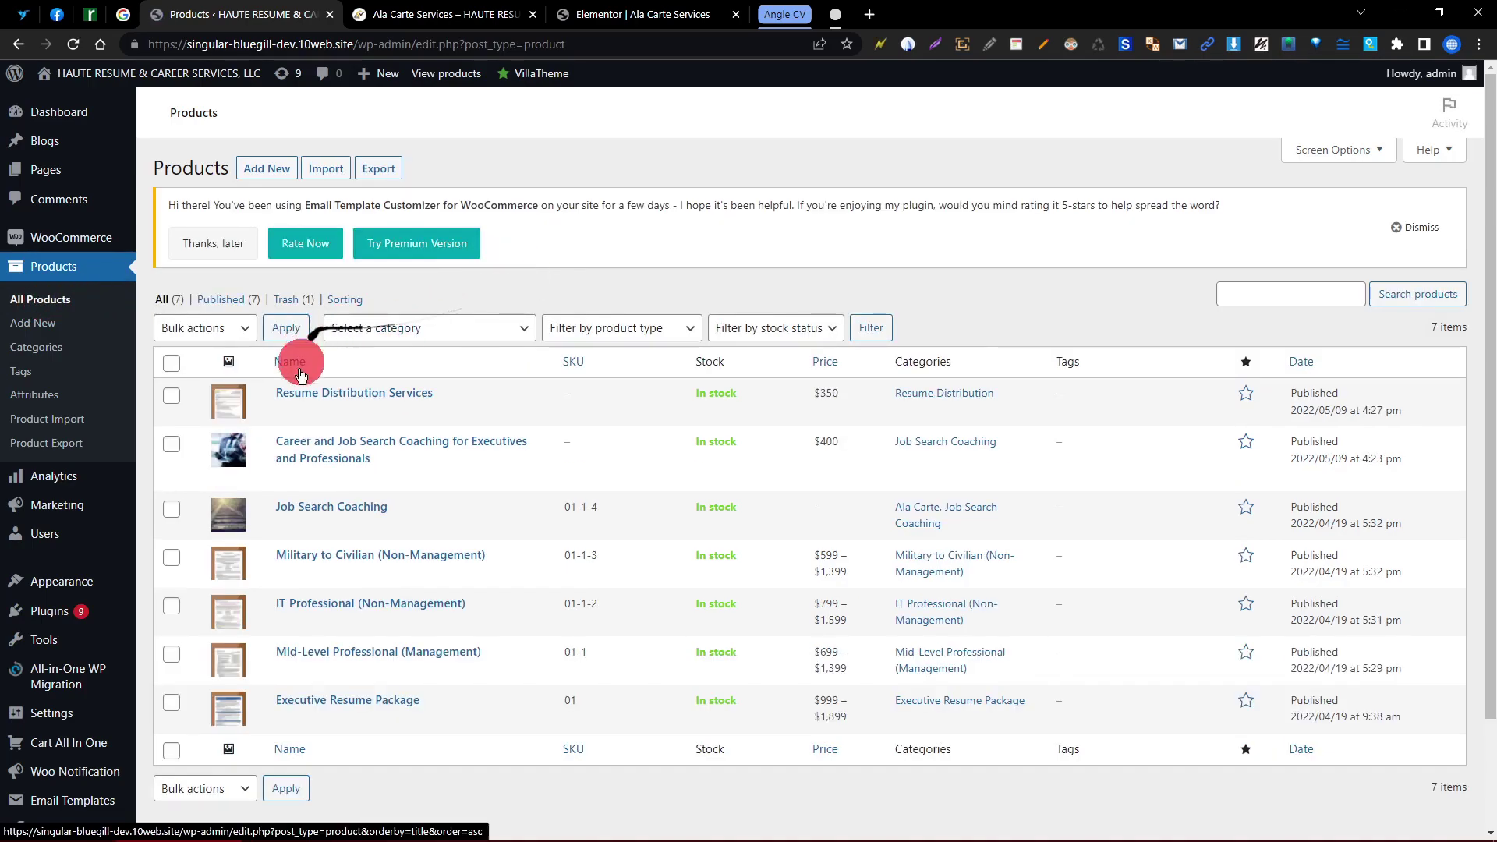
click(334, 413)
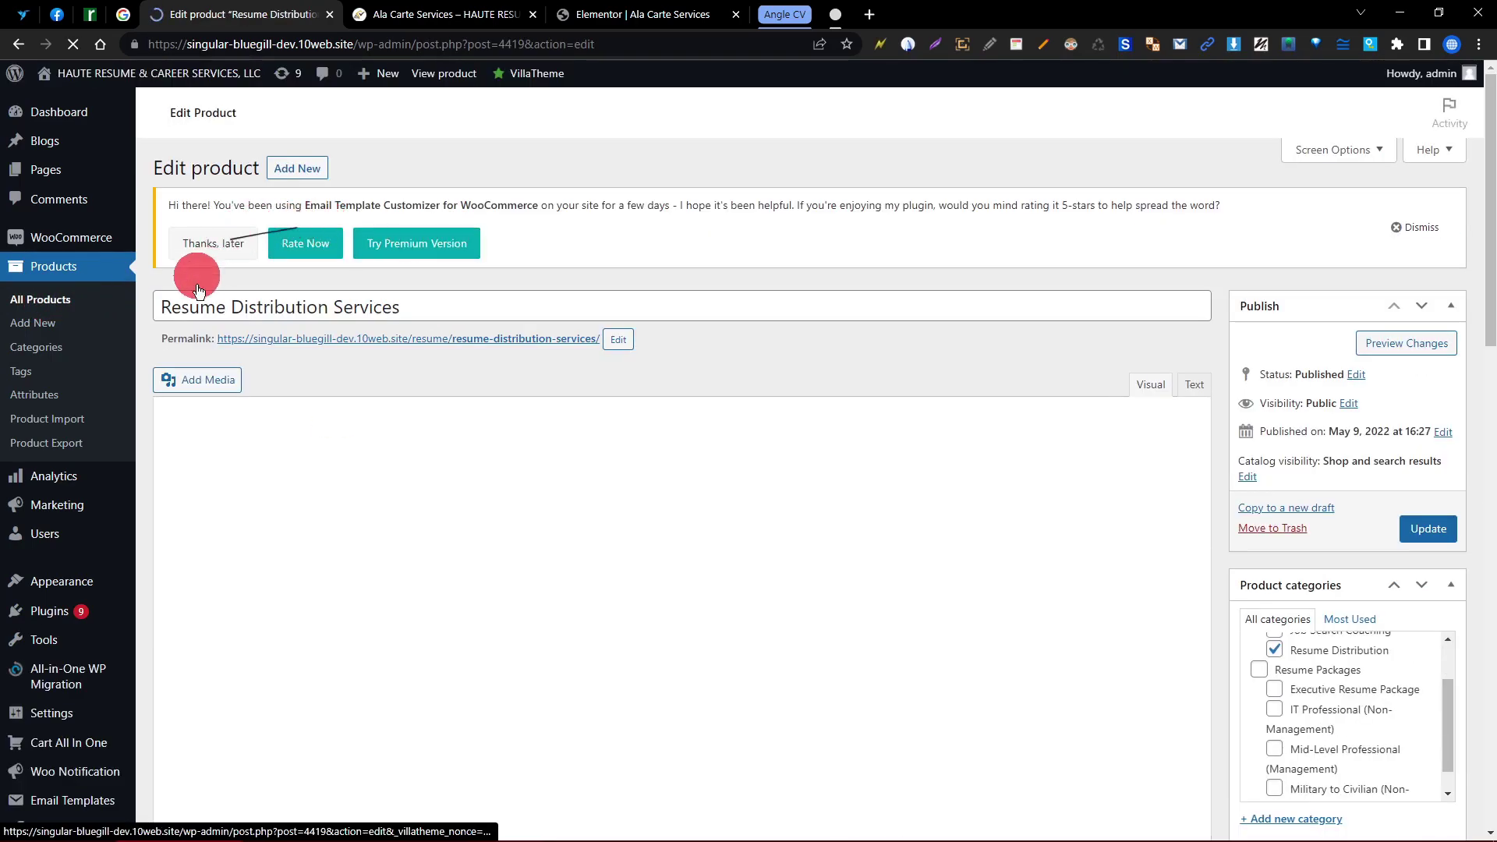
drag(180, 314, 420, 314)
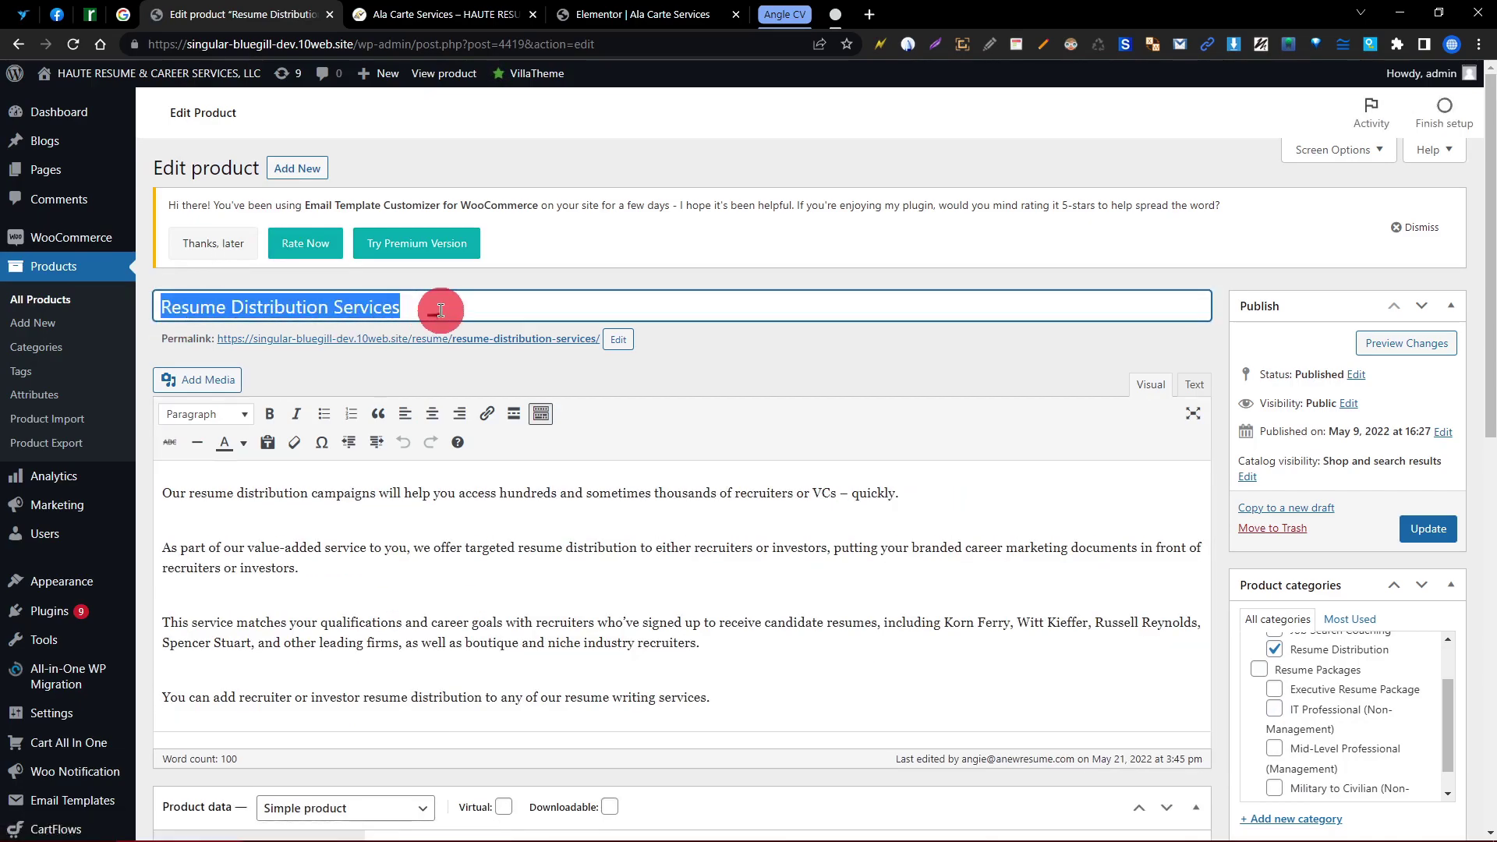
scroll(1220, 399, down, 9)
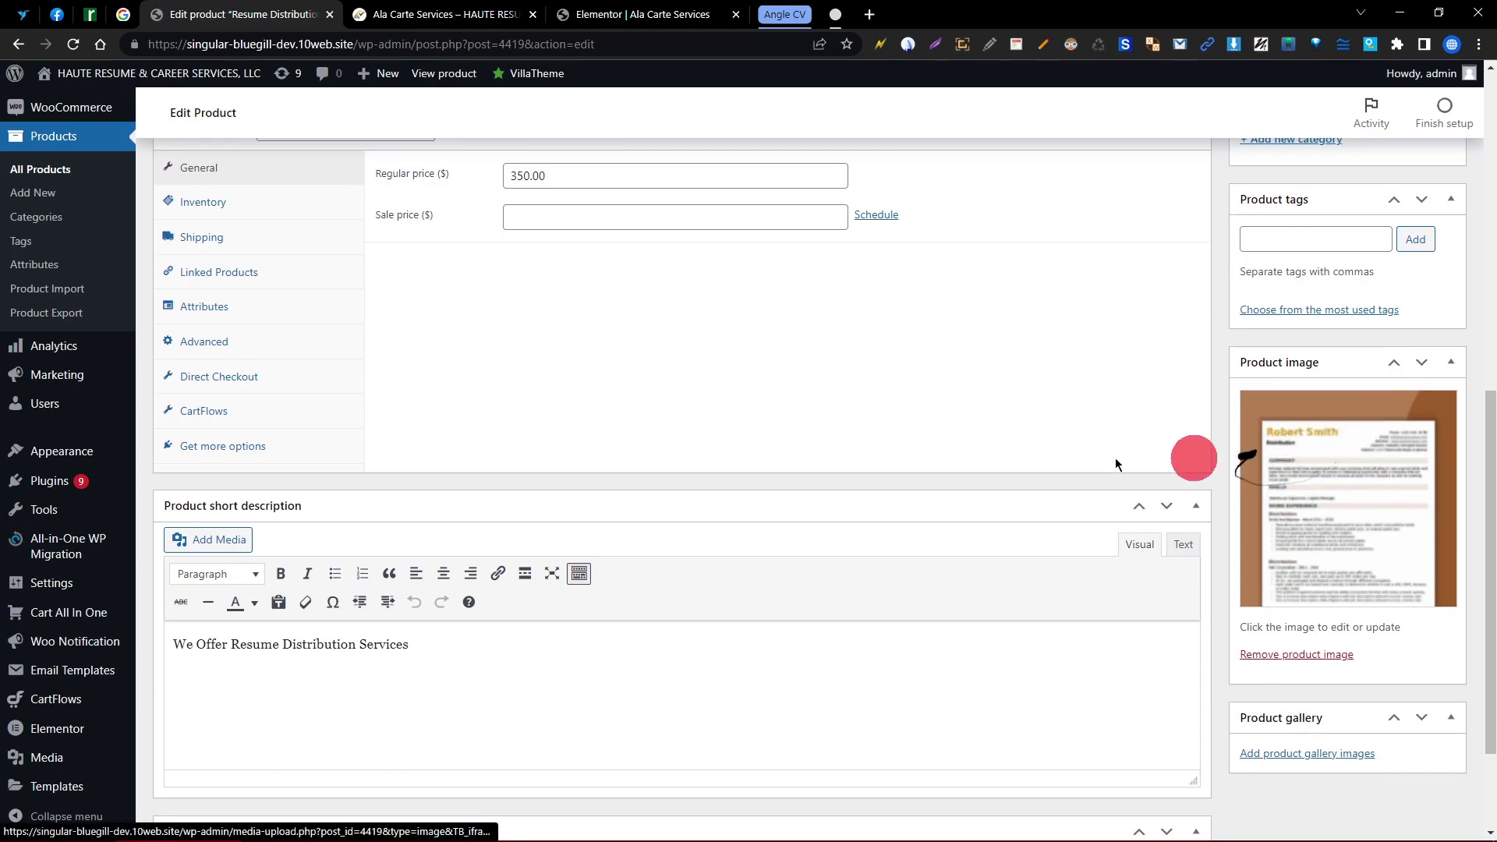
click(411, 6)
scroll(423, 335, up, 3)
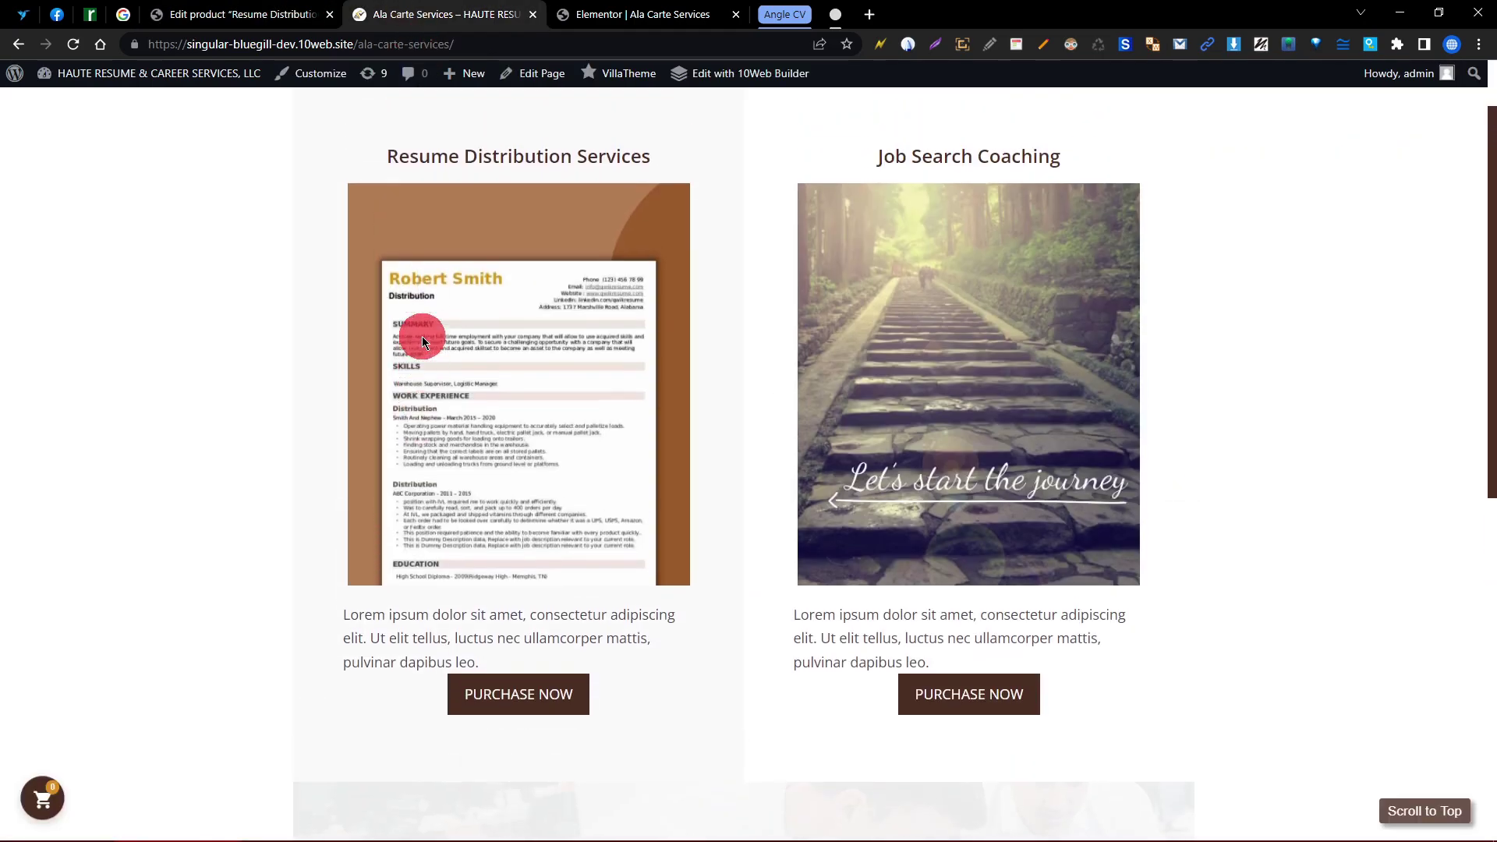
click(702, 14)
scroll(705, 311, down, 5)
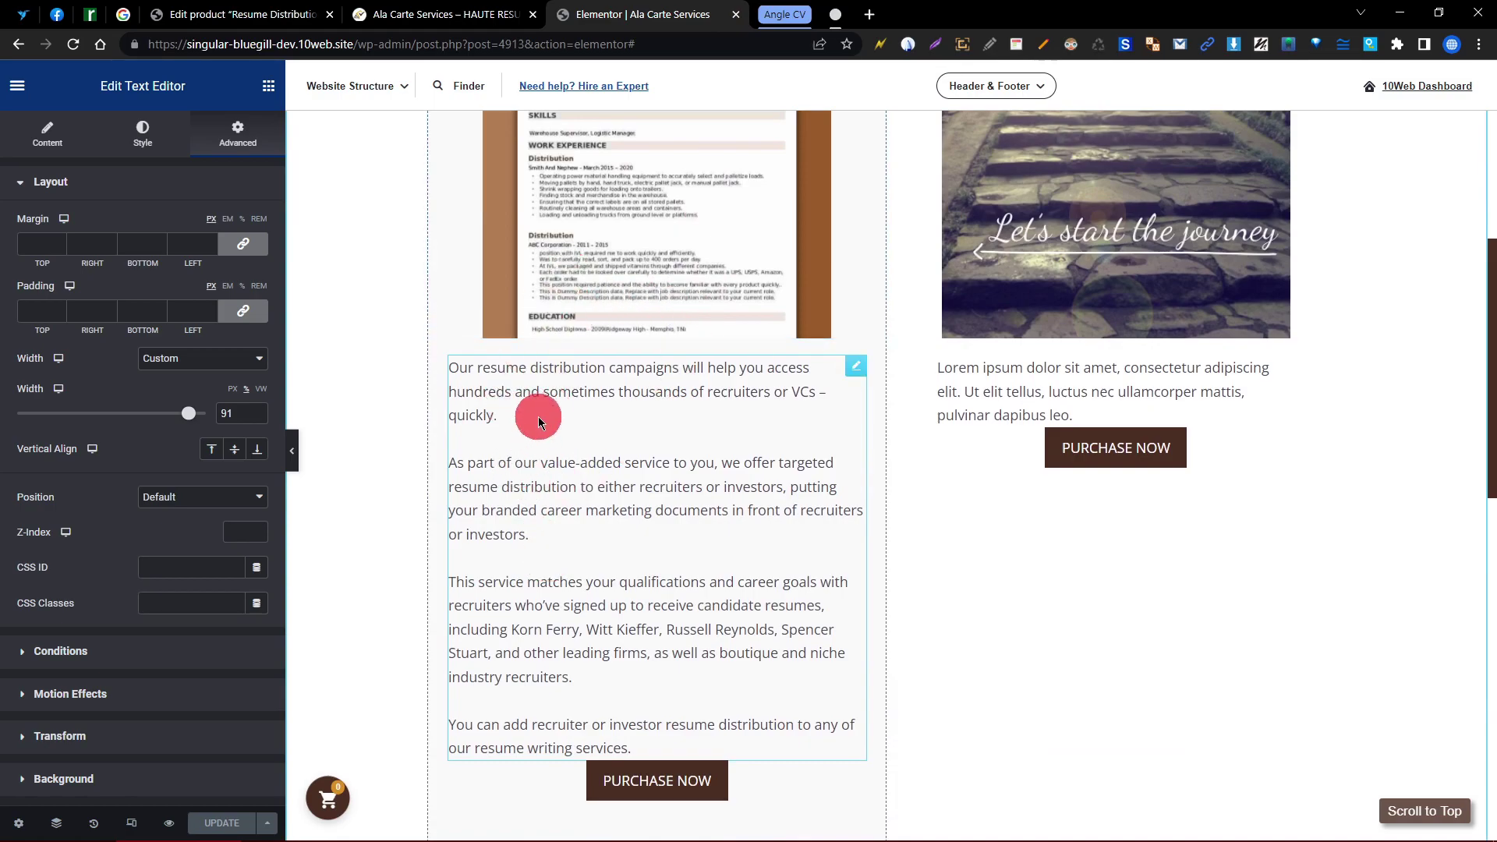
scroll(624, 399, up, 5)
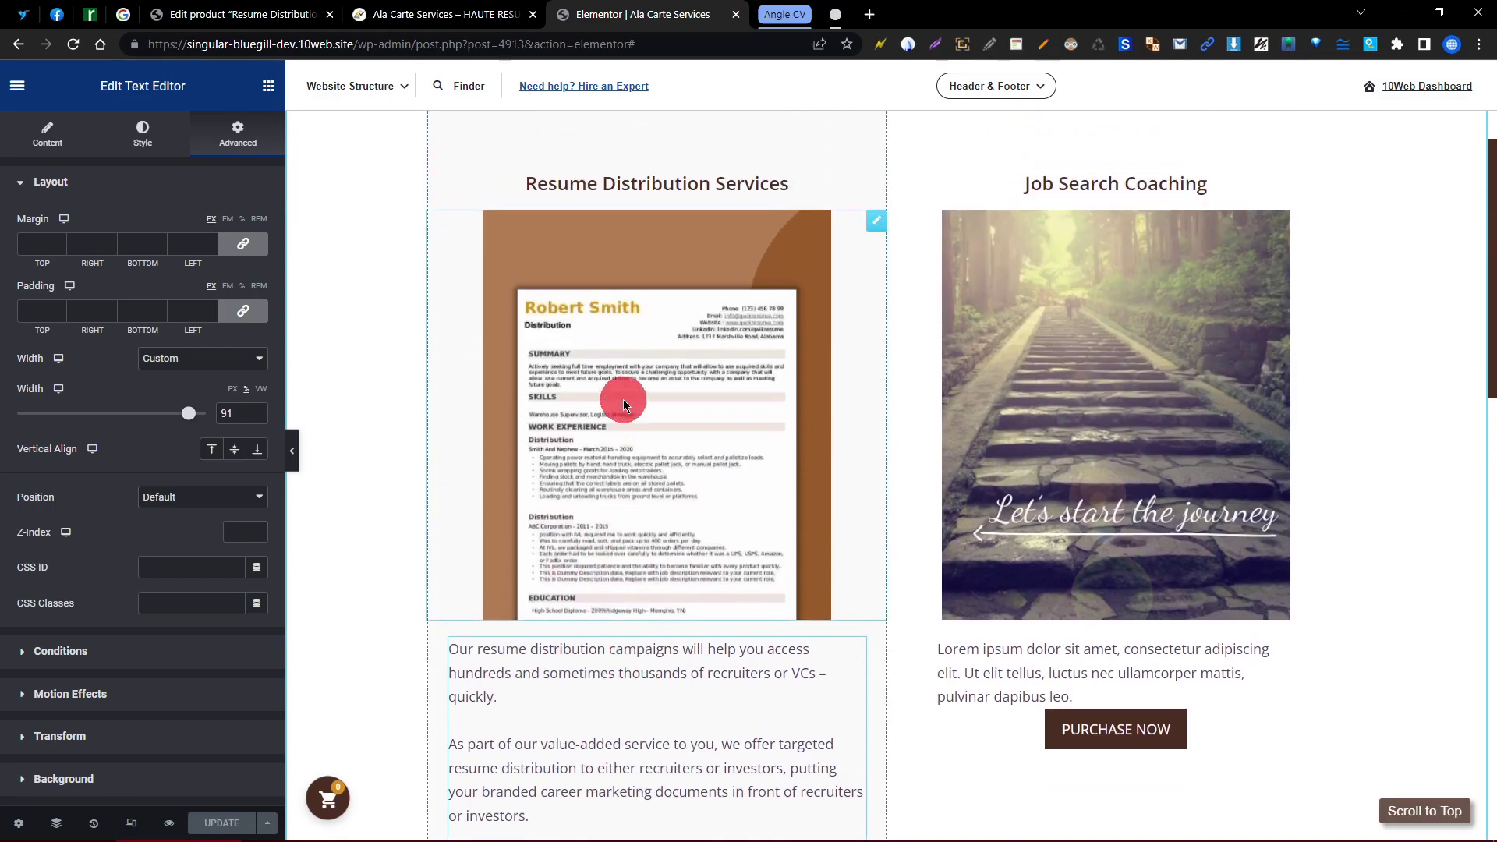
scroll(1082, 437, down, 5)
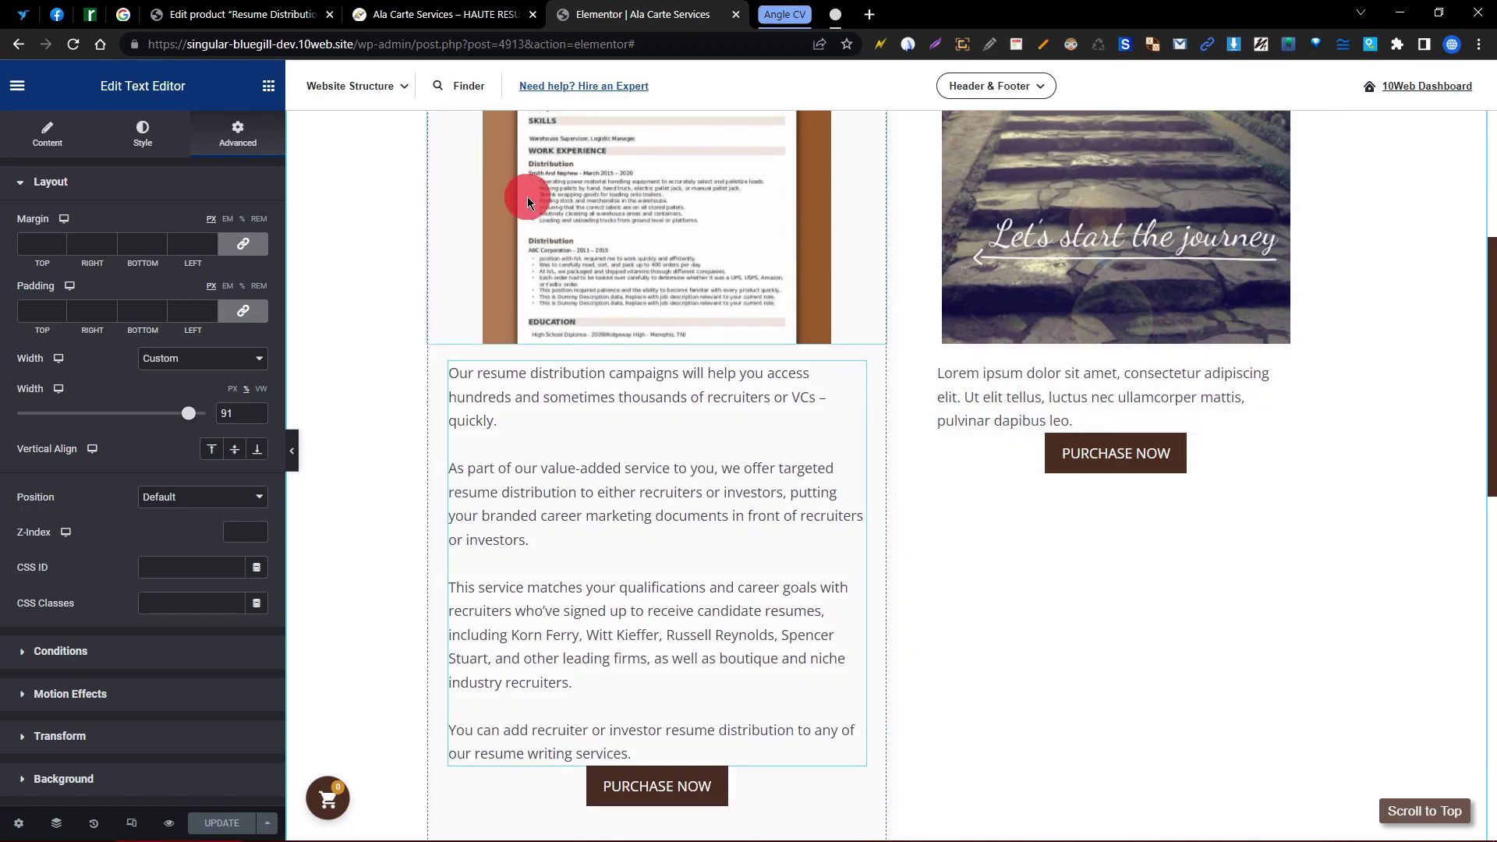
Go to All Products and close the extra front-end Ala Carte Services tab
click(260, 6)
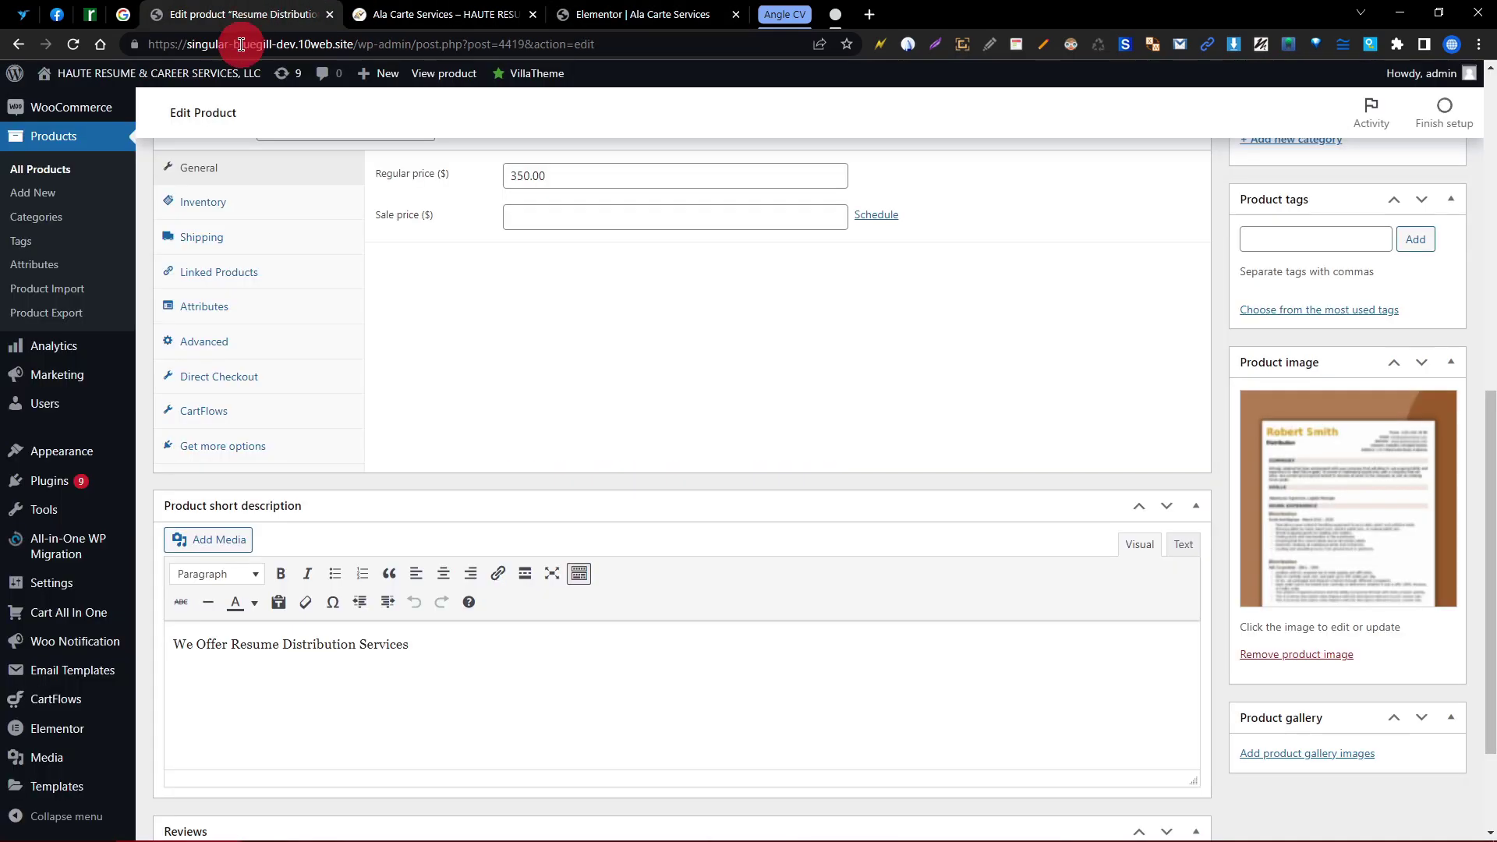
click(70, 166)
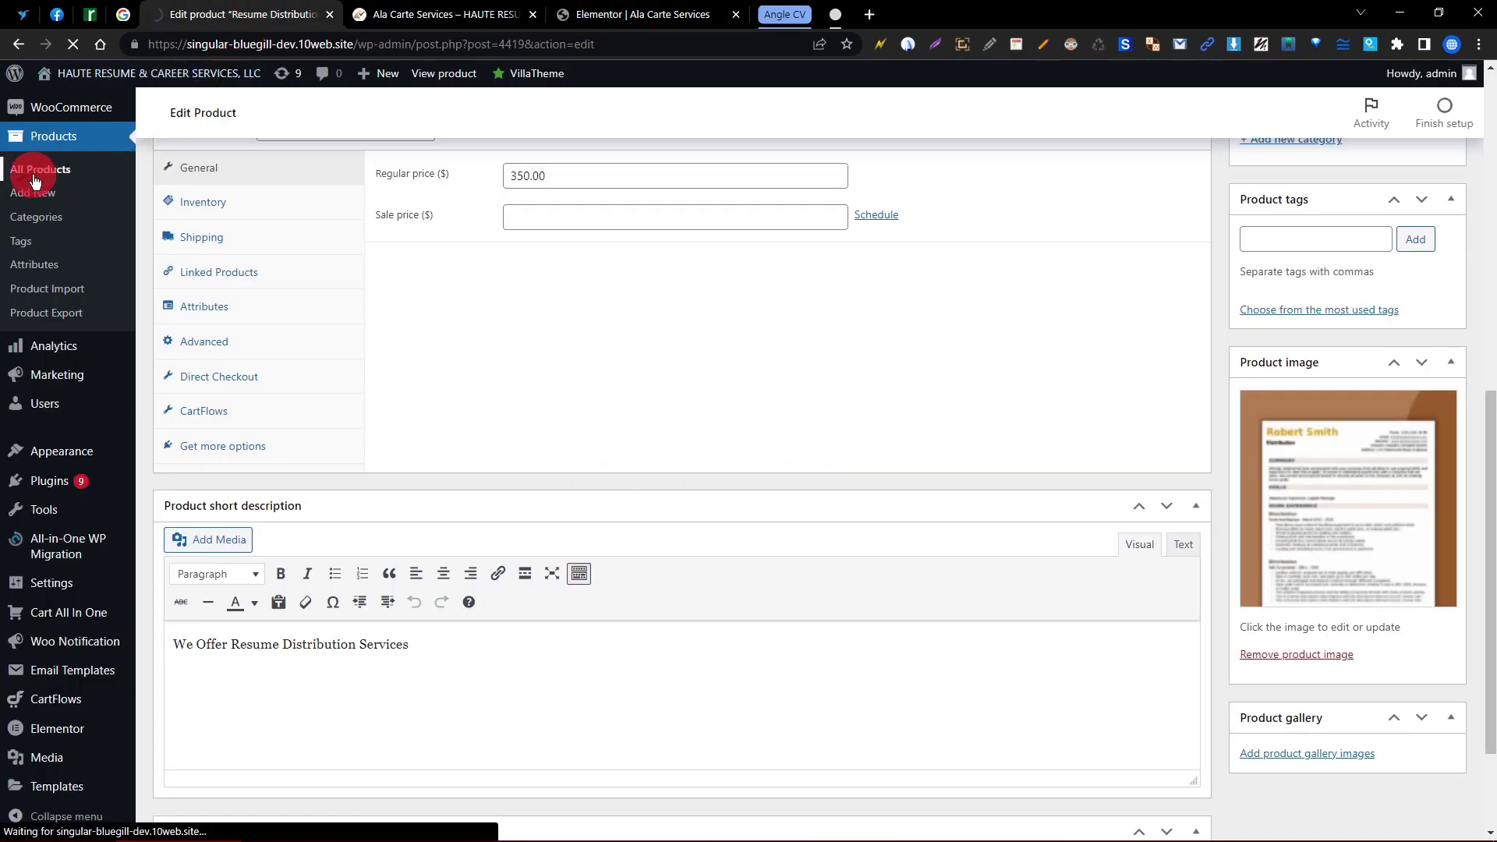
right_click(413, 14)
click(462, 187)
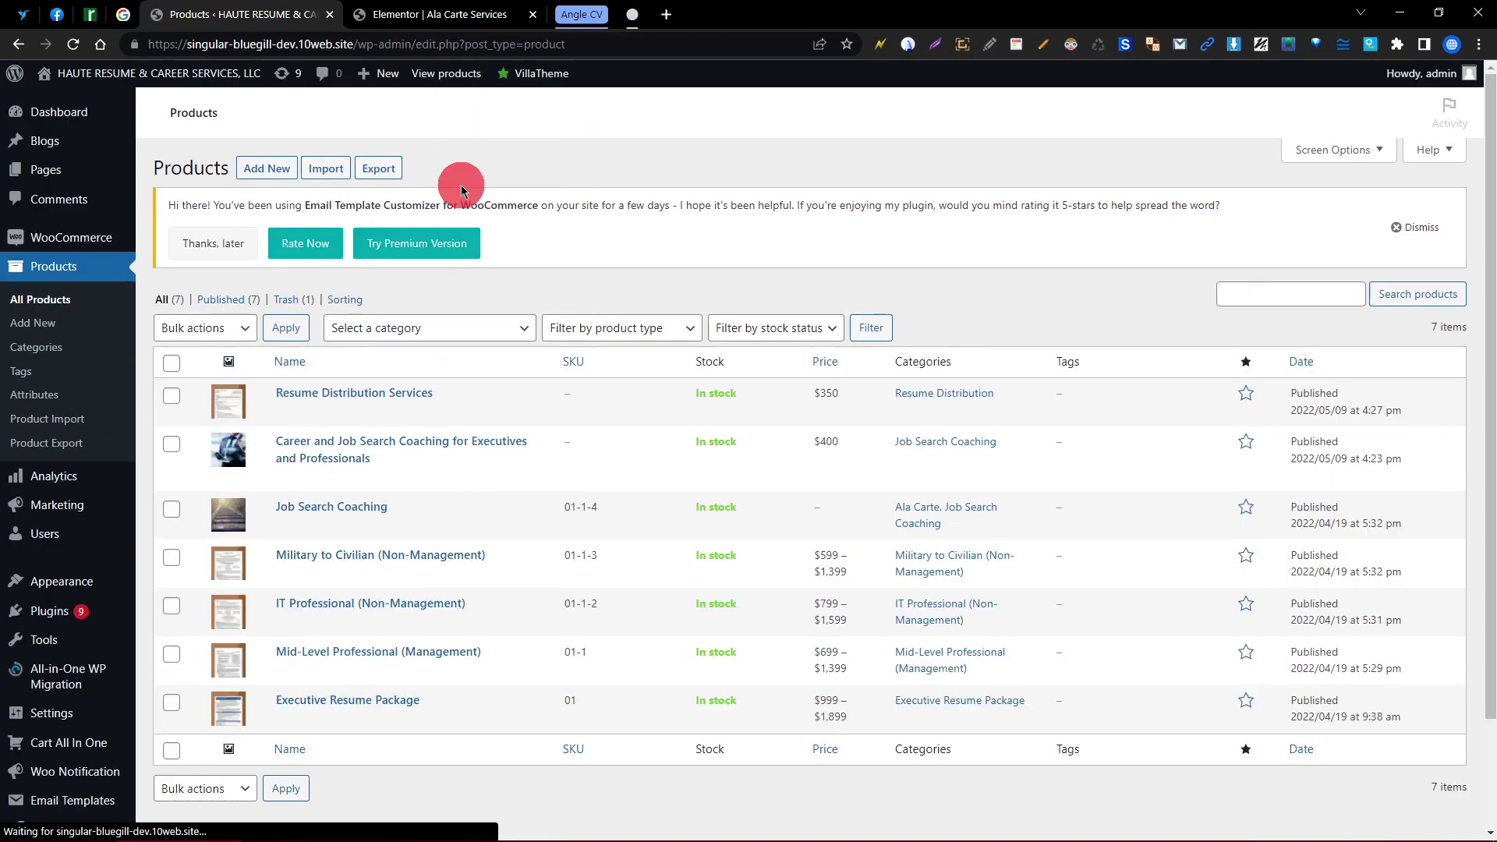
scroll(460, 202, down, 2)
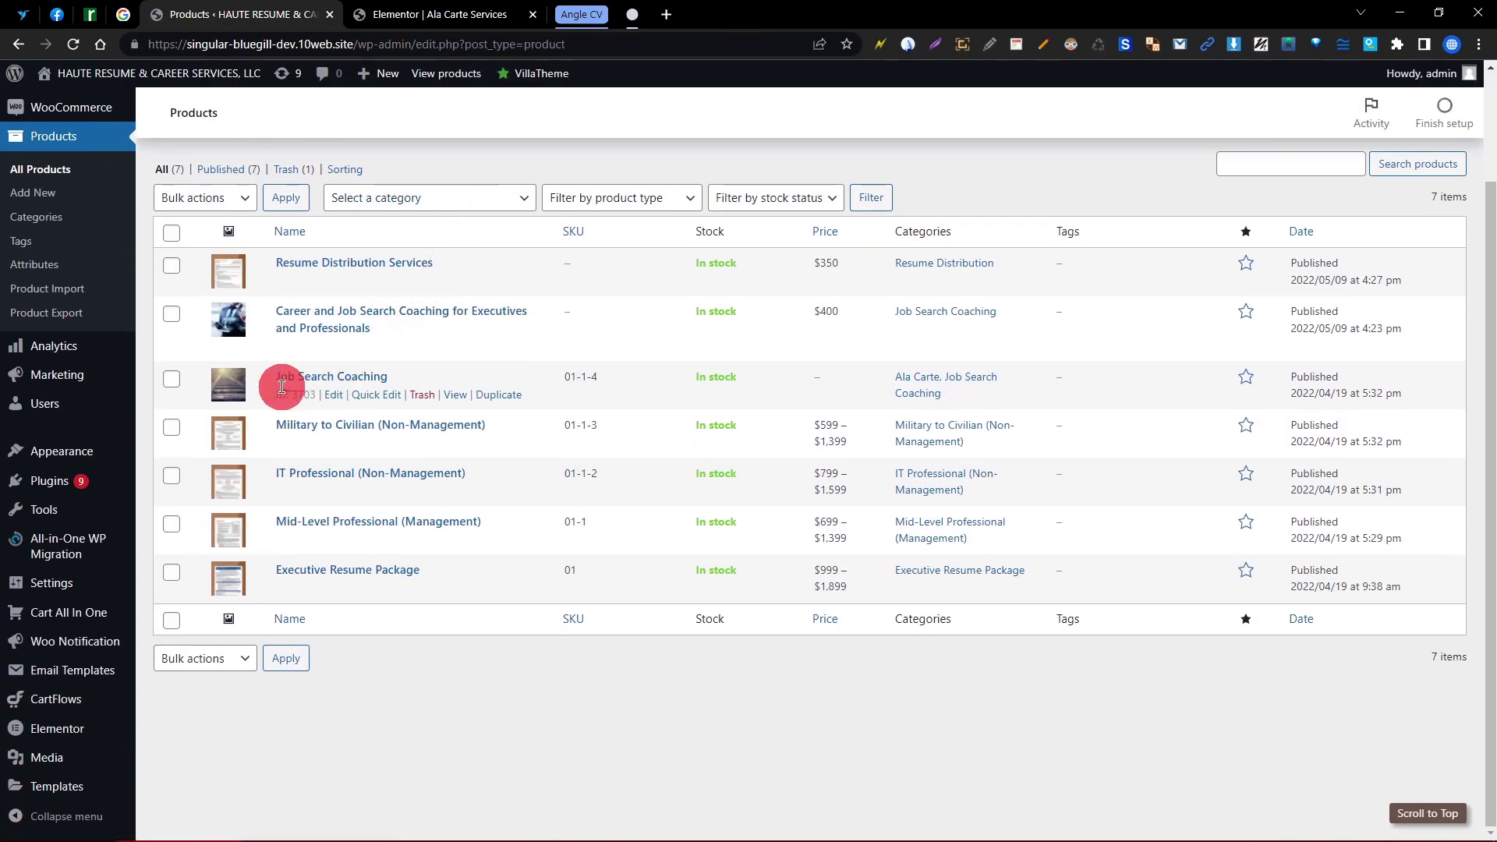
Copy the Job Search Coaching description listing the three Ala Carte services
click(334, 397)
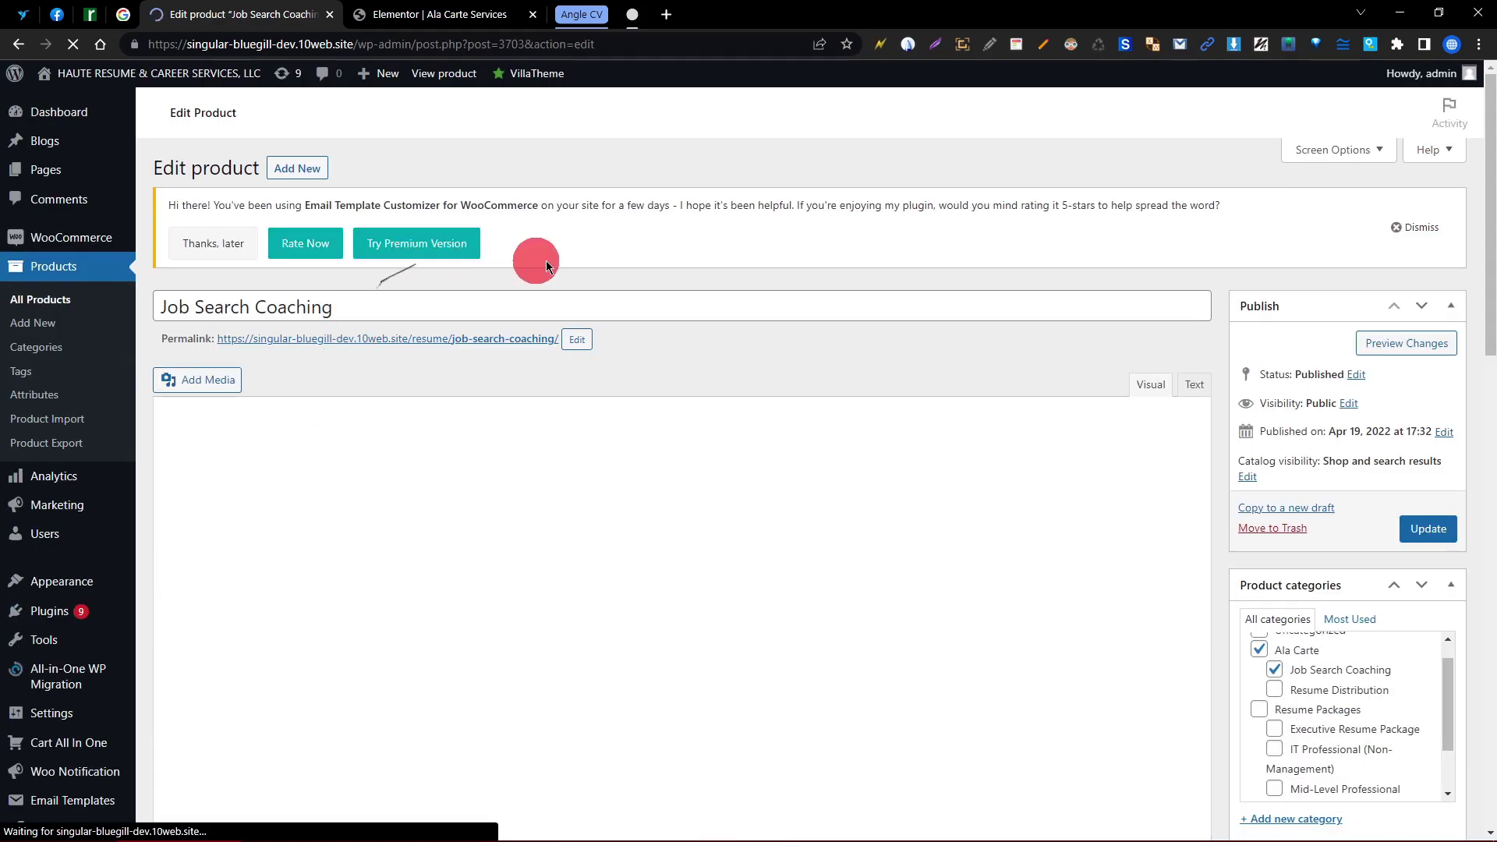
scroll(577, 267, down, 2)
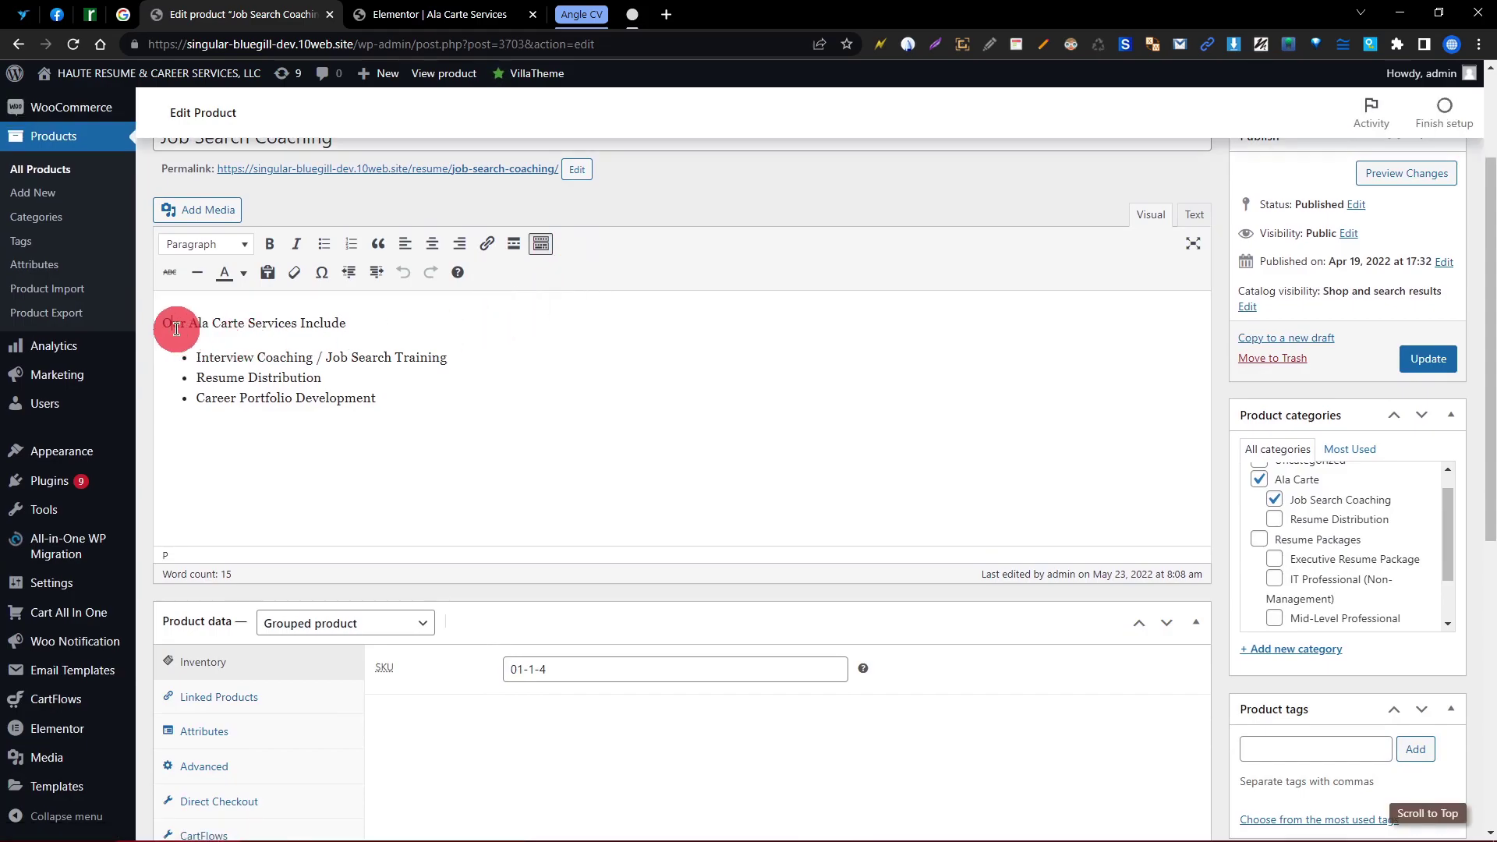
drag(176, 329, 455, 393)
right_click(383, 386)
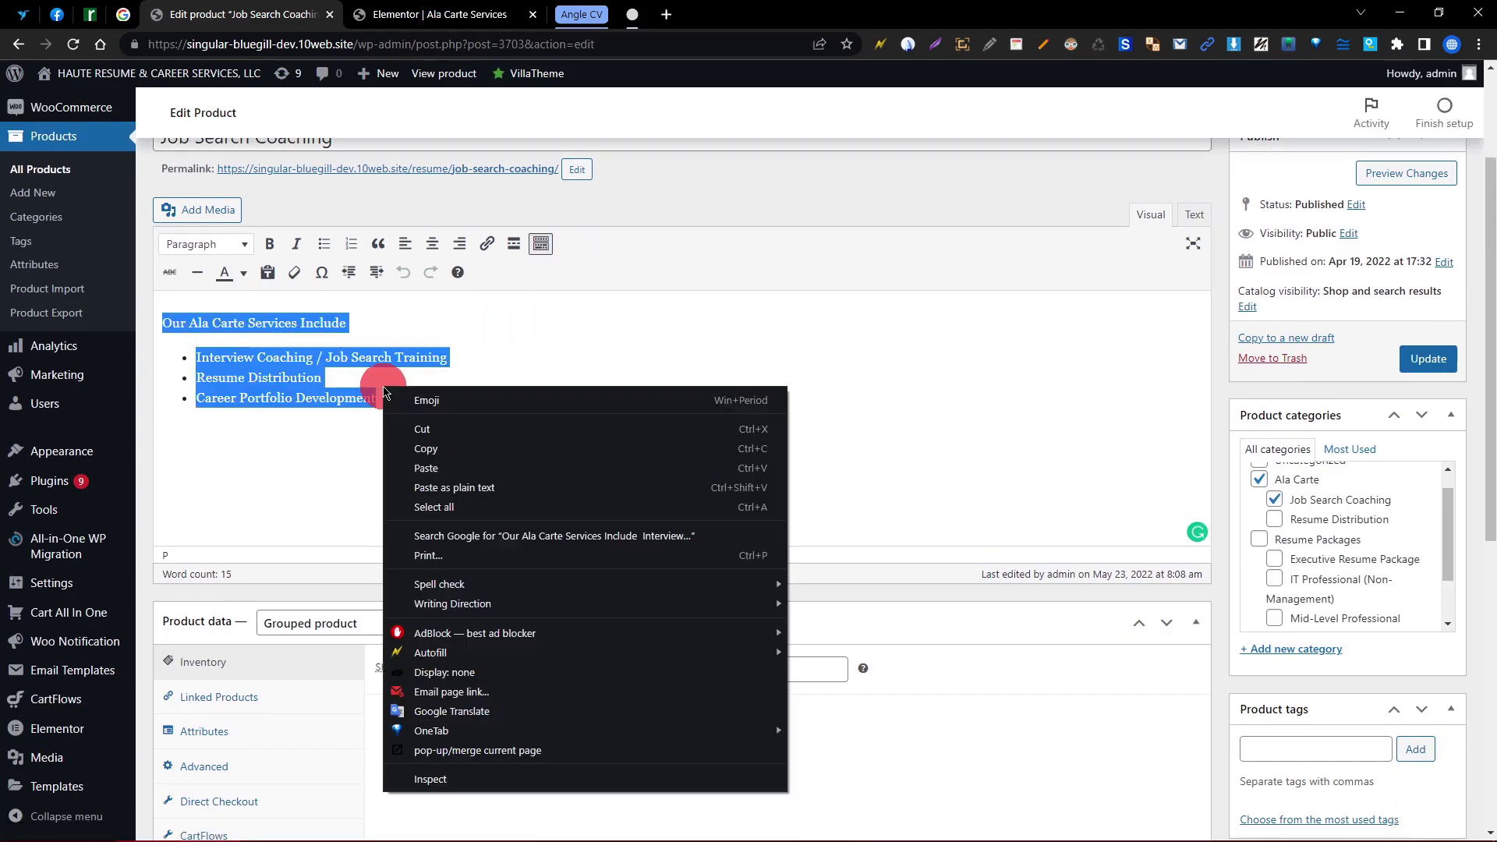
click(457, 449)
click(425, 14)
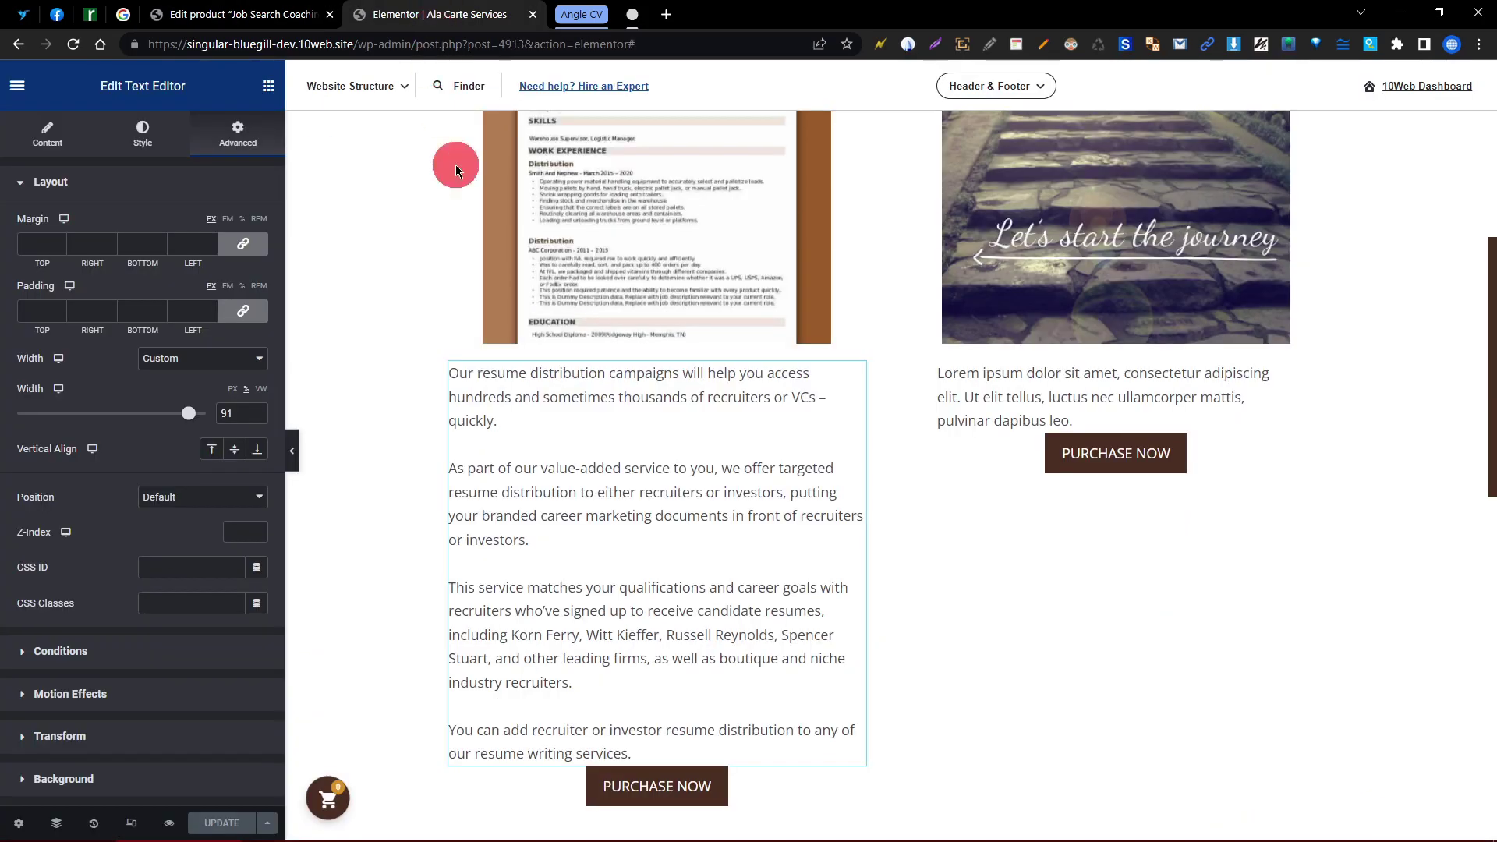
Copy the Resume Distribution text widget's style onto the Job Search Coaching text widget
right_click(822, 397)
click(902, 428)
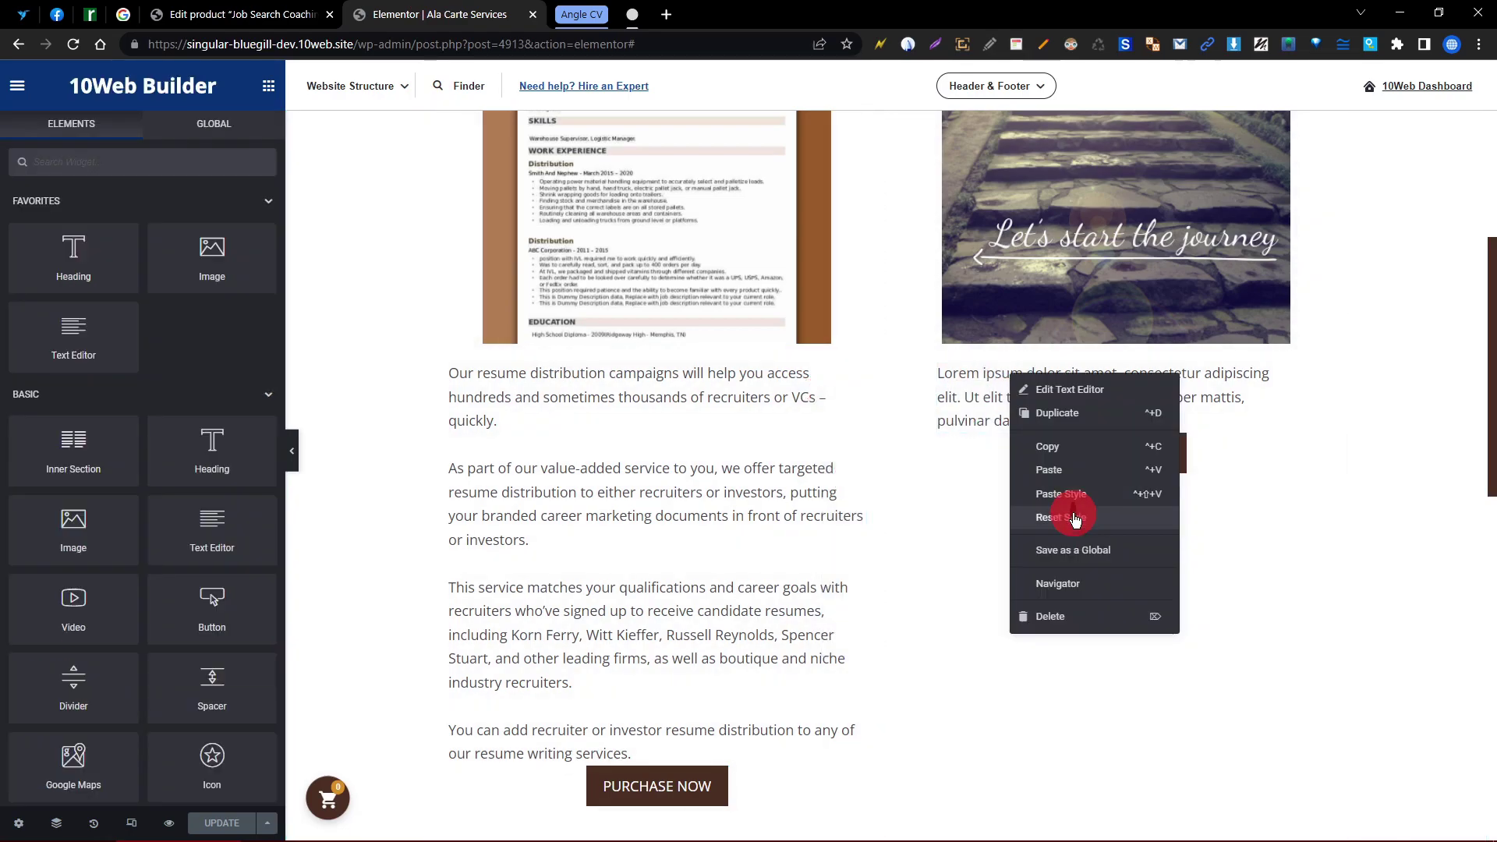
click(1073, 494)
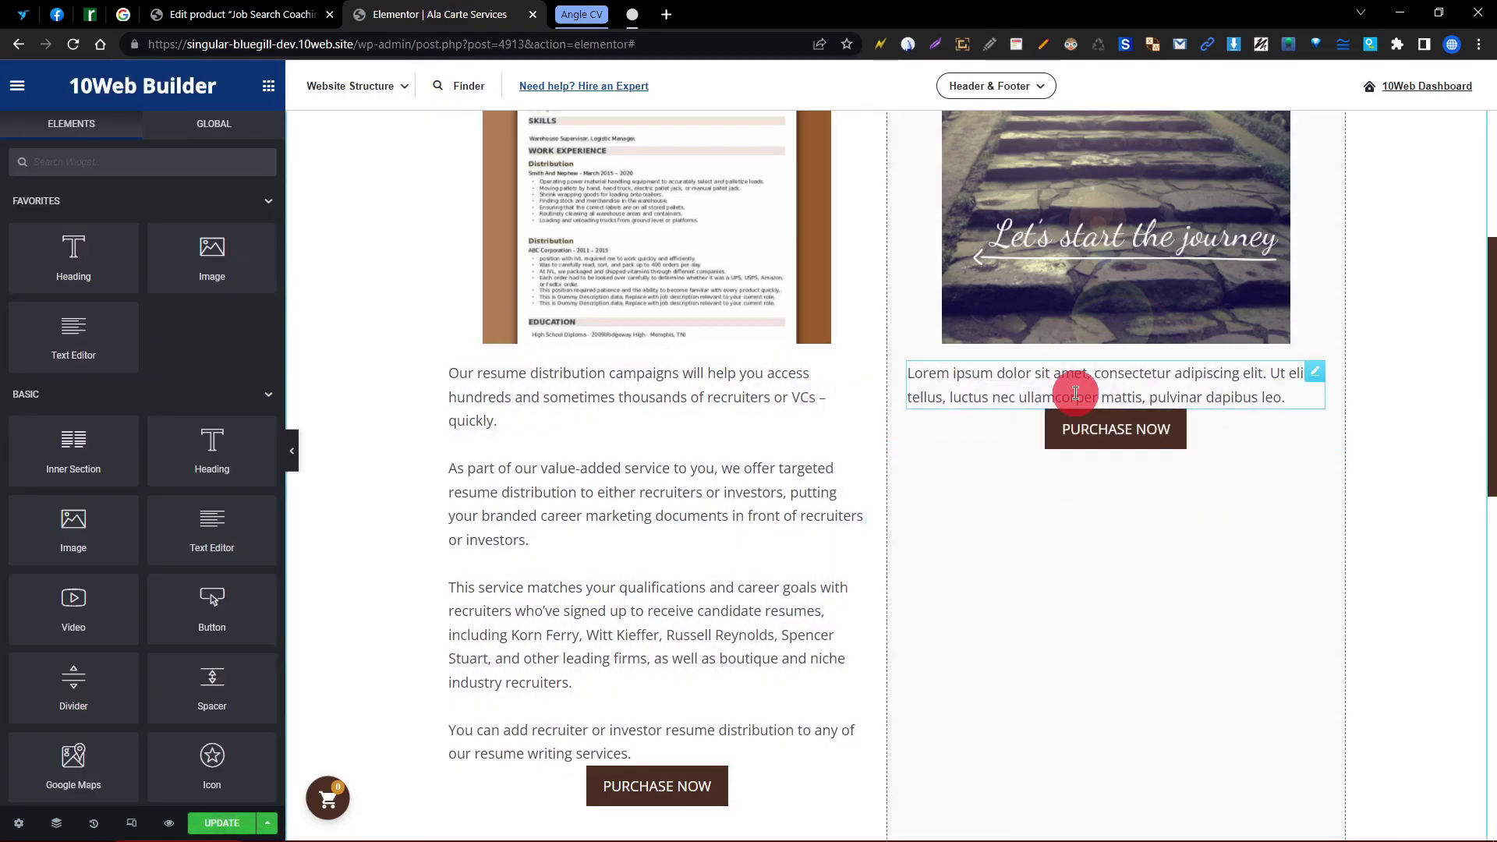
Paste the Ala Carte services list over the lorem ipsum and update the page
drag(164, 438, 27, 343)
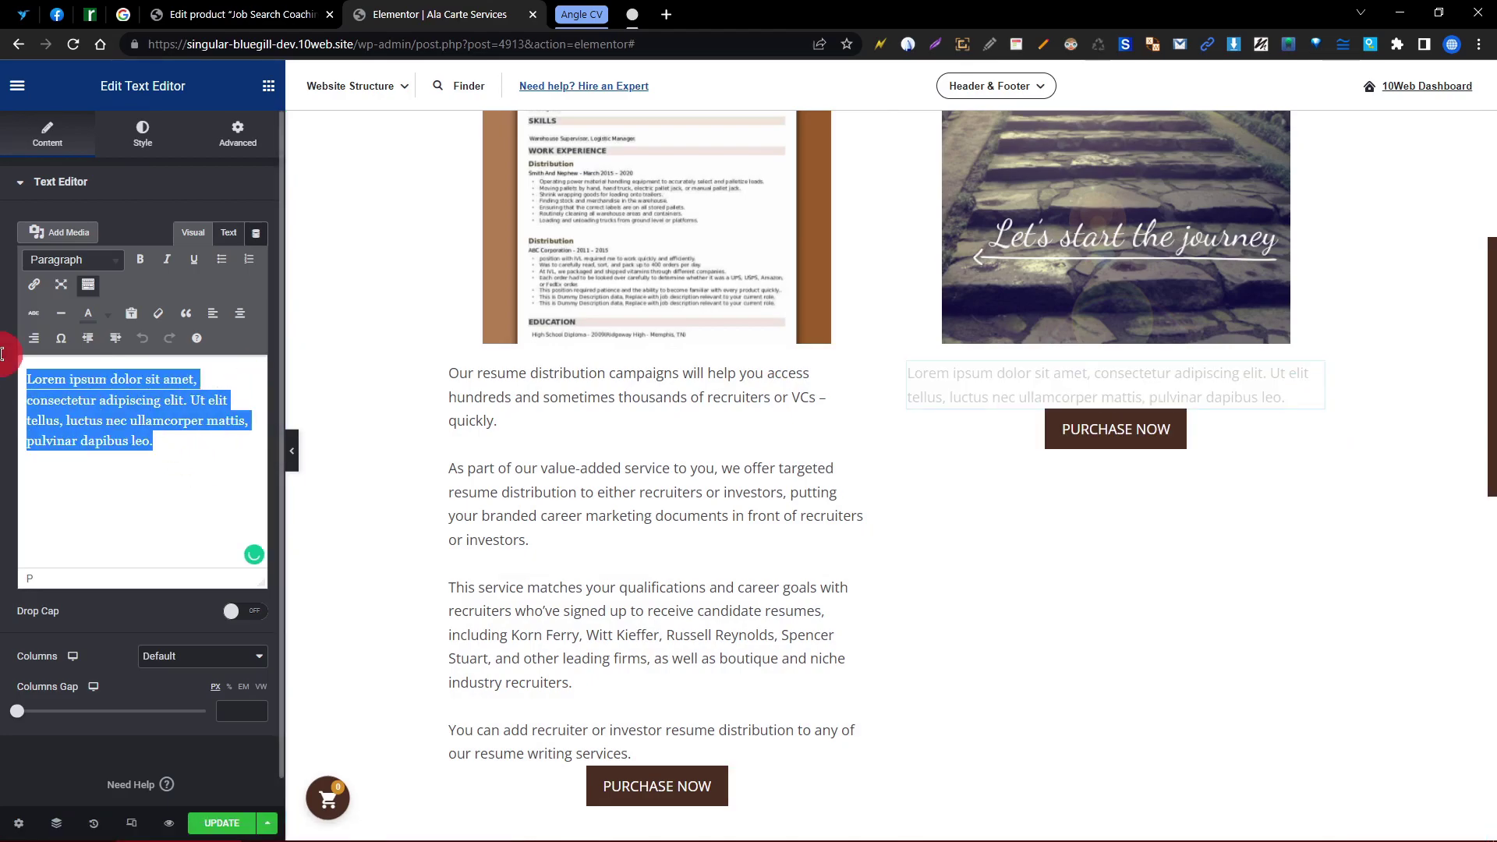
right_click(99, 414)
click(141, 494)
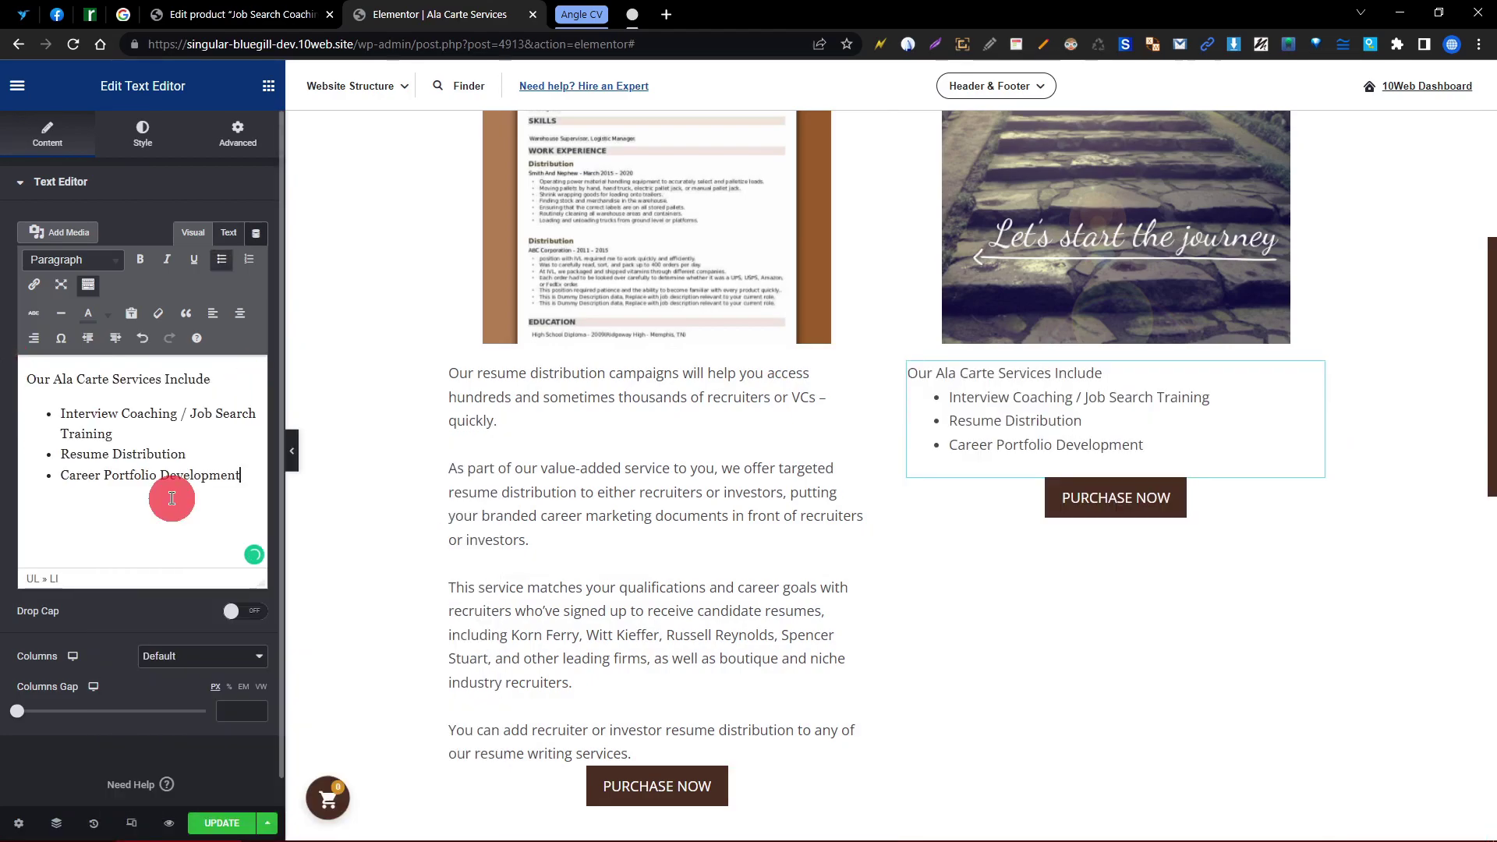
click(222, 822)
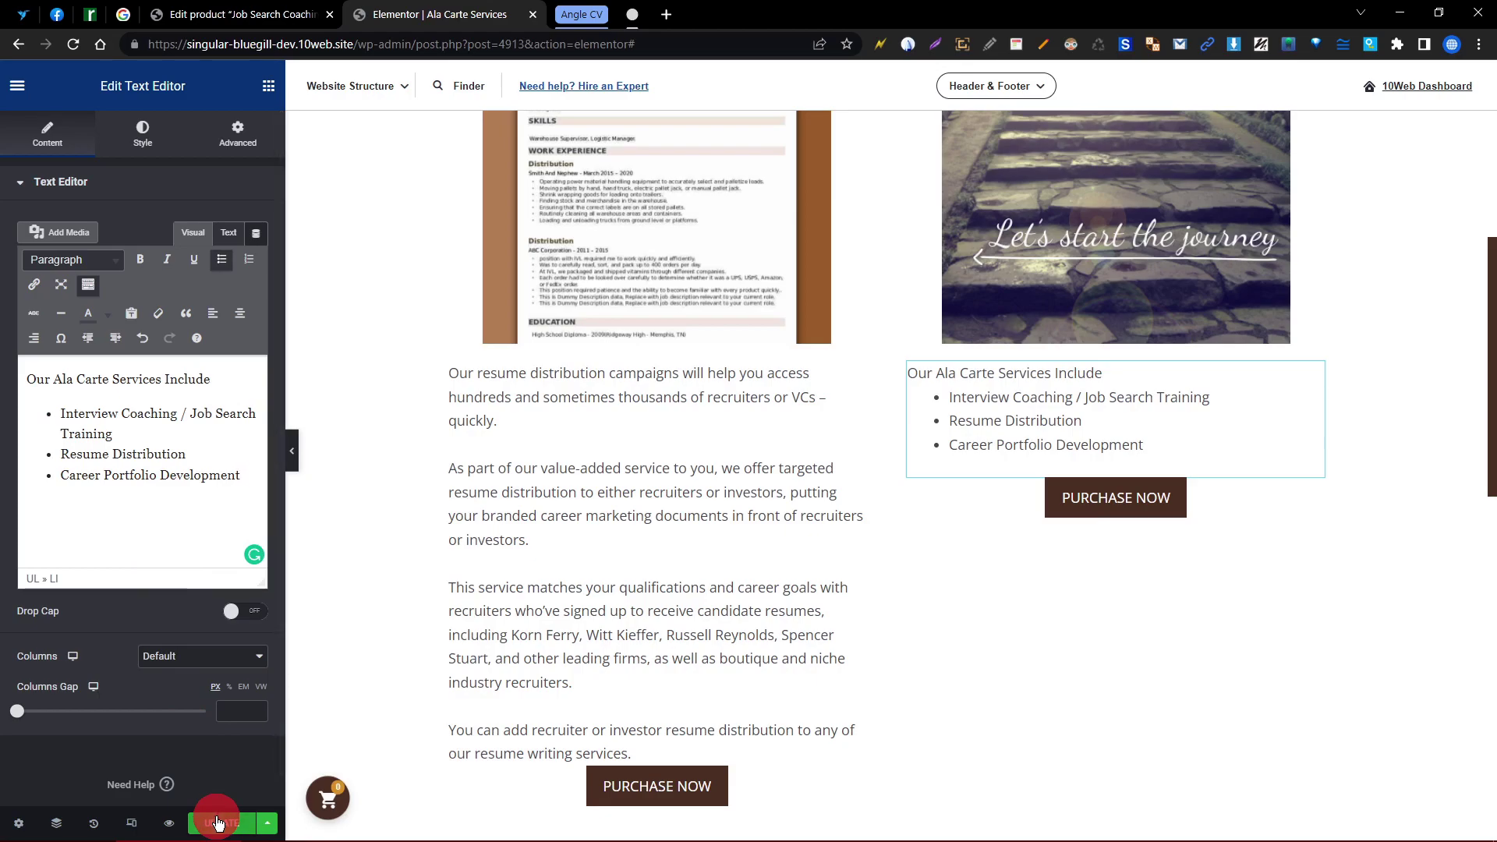
scroll(735, 479, up, 2)
scroll(735, 479, up, 4)
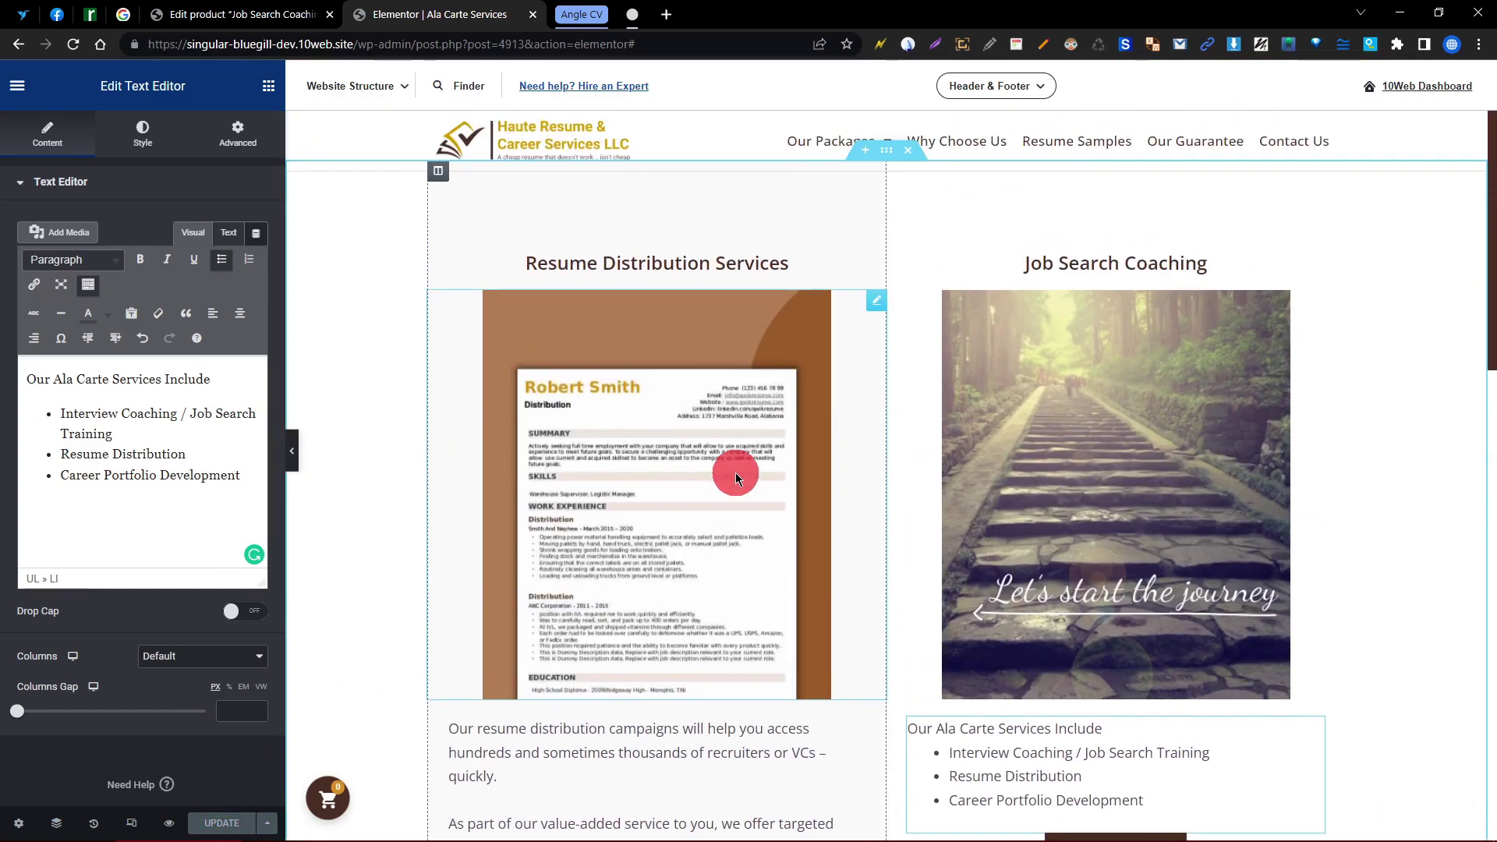
click(545, 152)
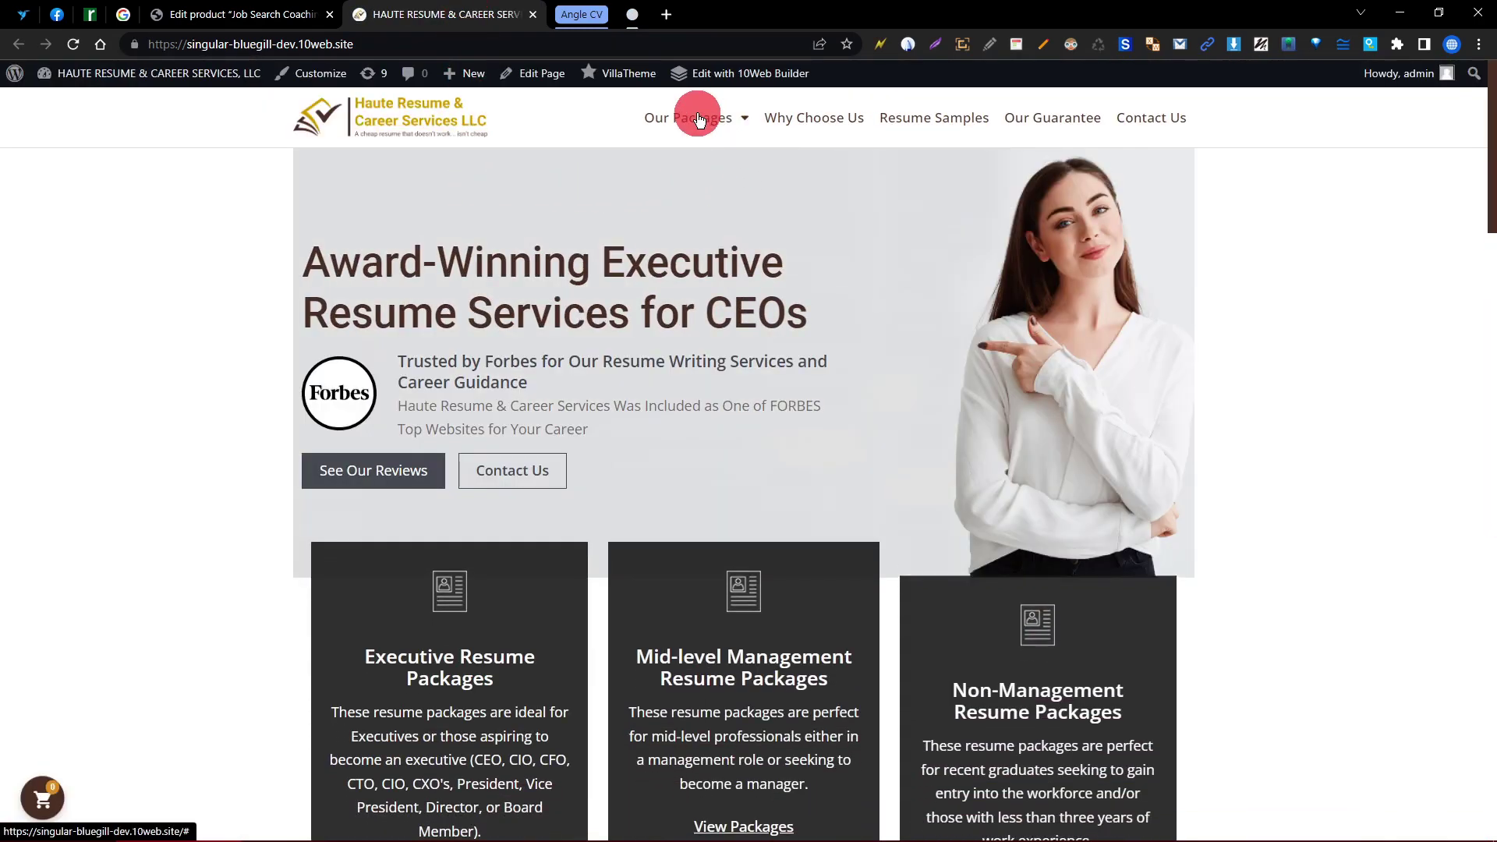
Check both descriptions on the live Ala Carte Services page, then open Job Search Coaching's PURCHASE NOW
mouse_move(694, 117)
click(699, 204)
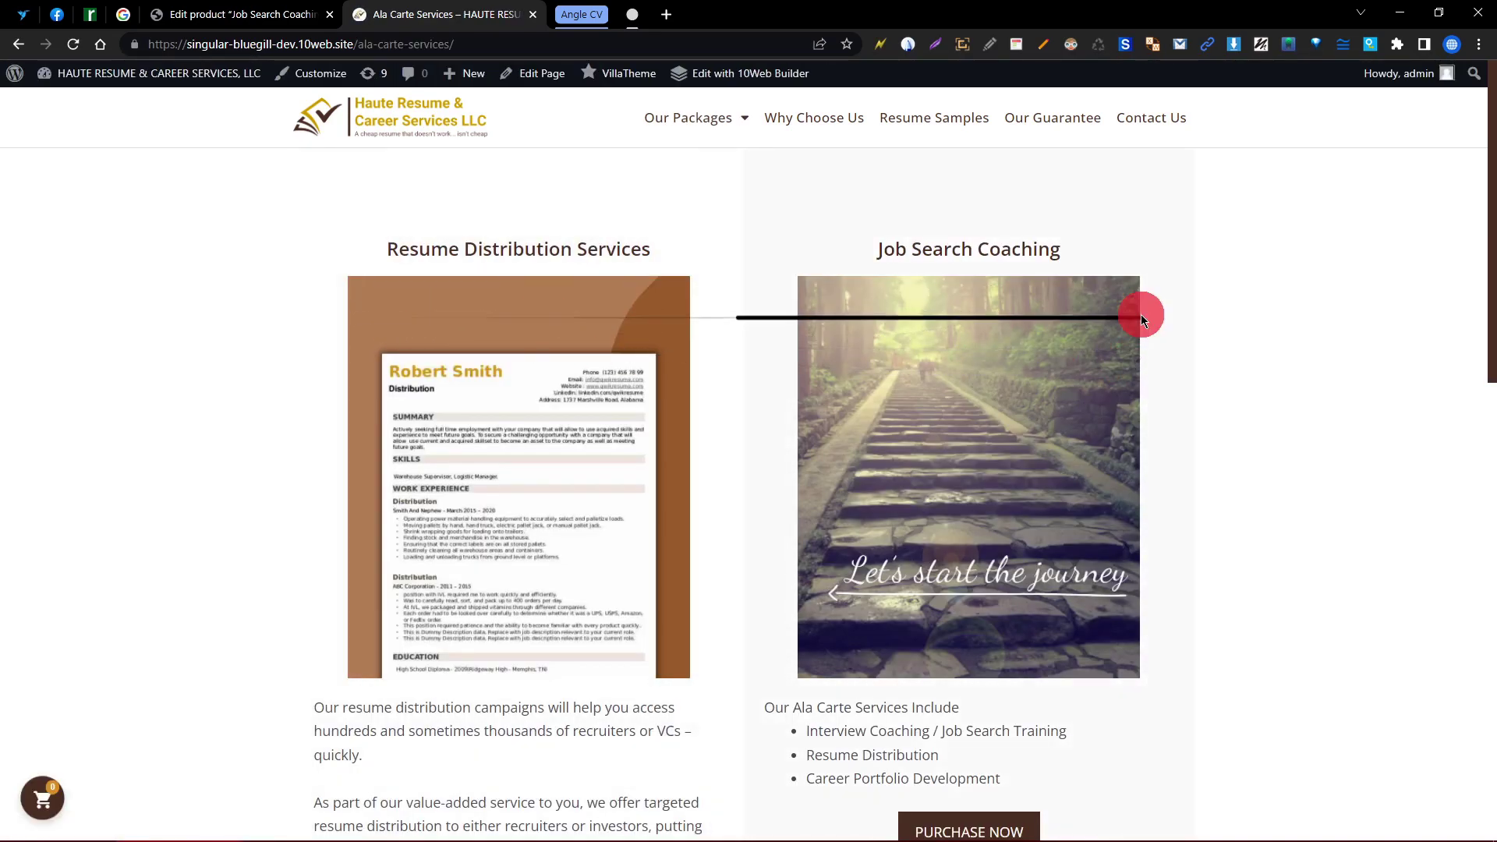
scroll(578, 319, down, 12)
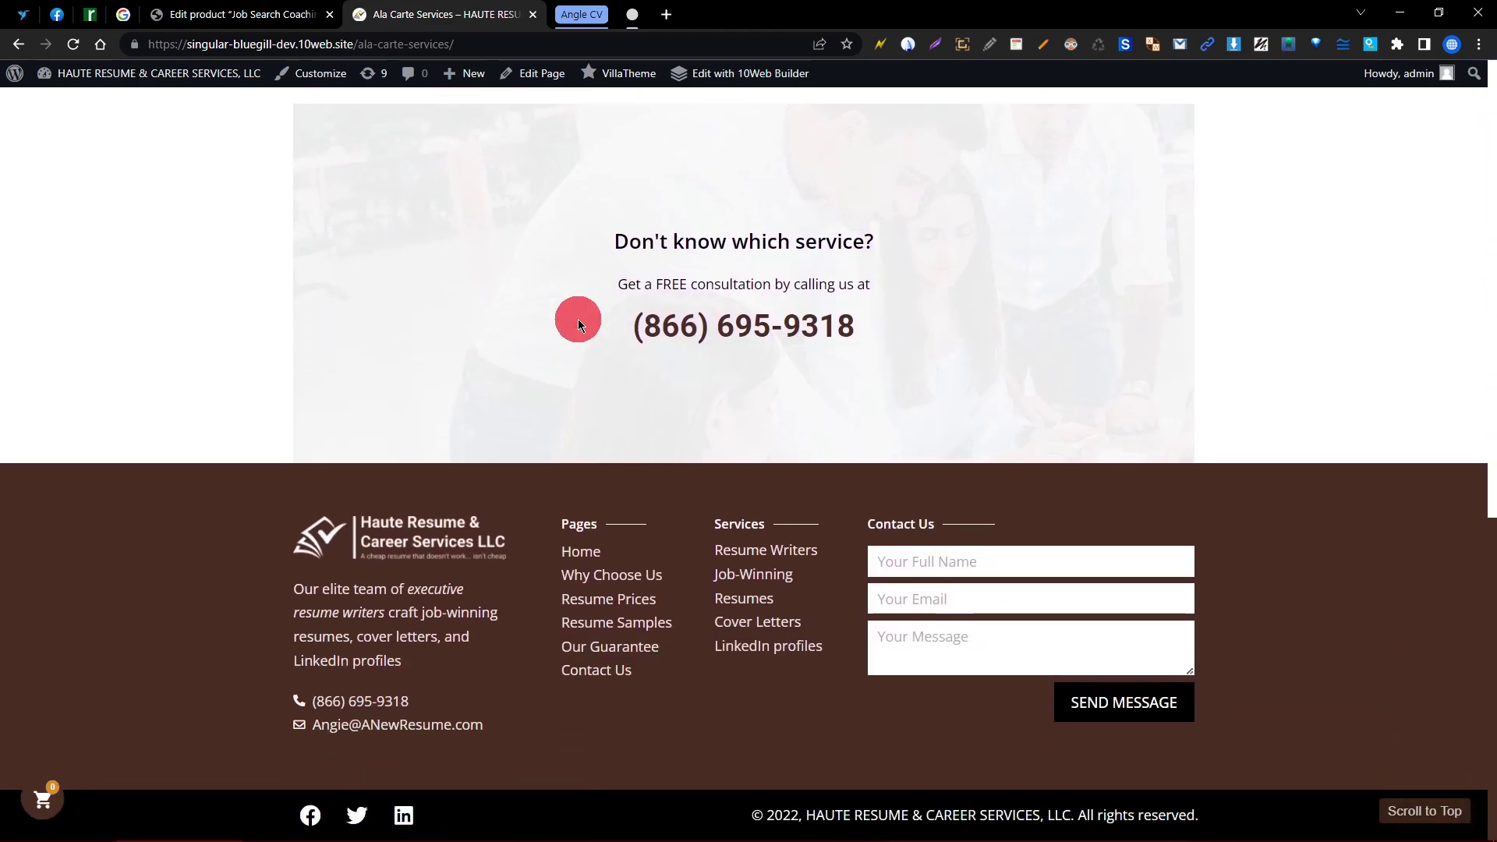
scroll(578, 320, up, 14)
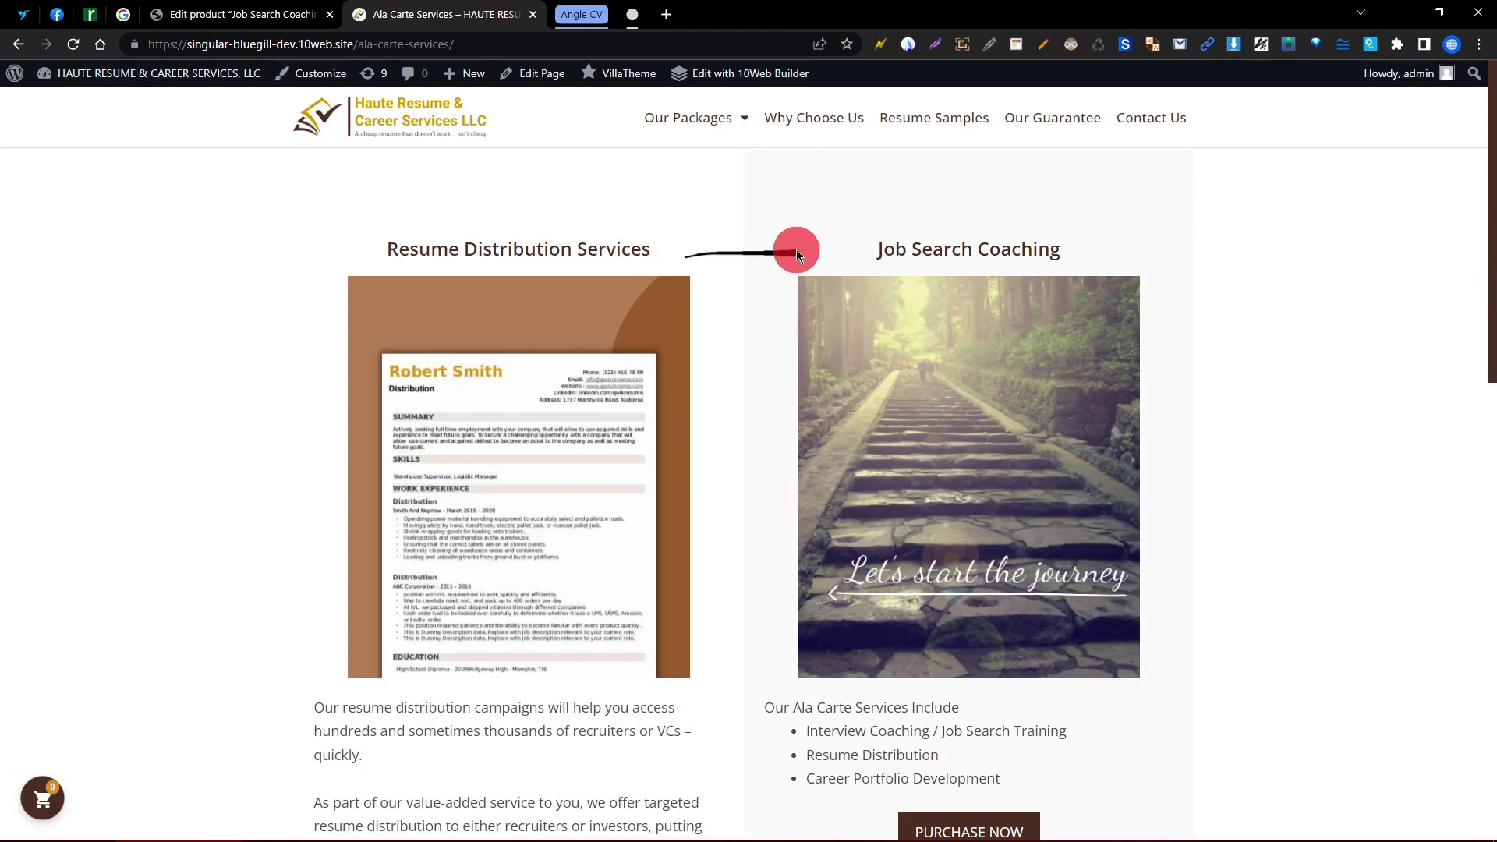
scroll(793, 246, down, 5)
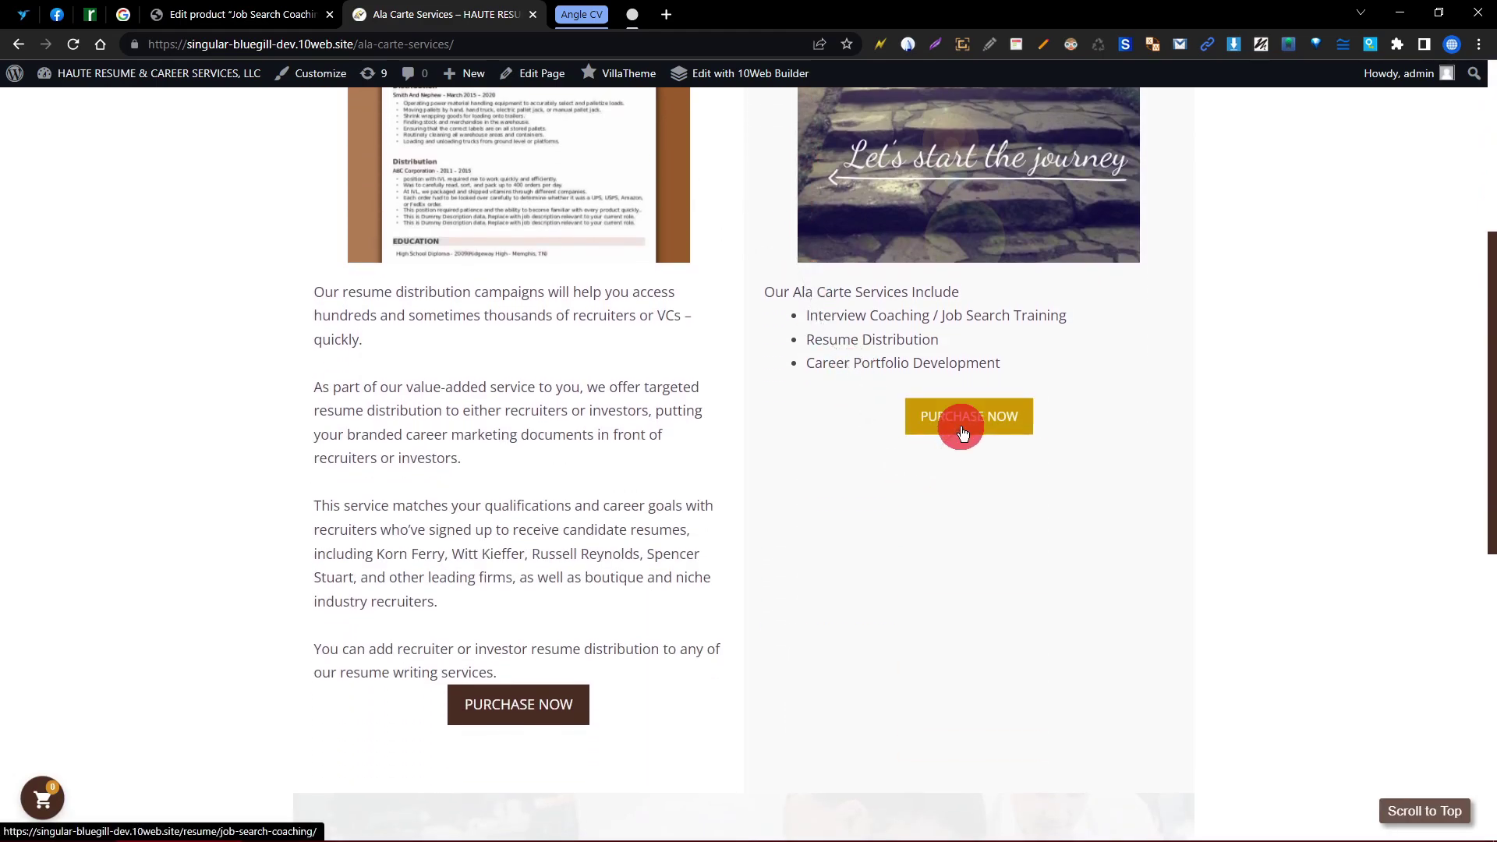
click(963, 433)
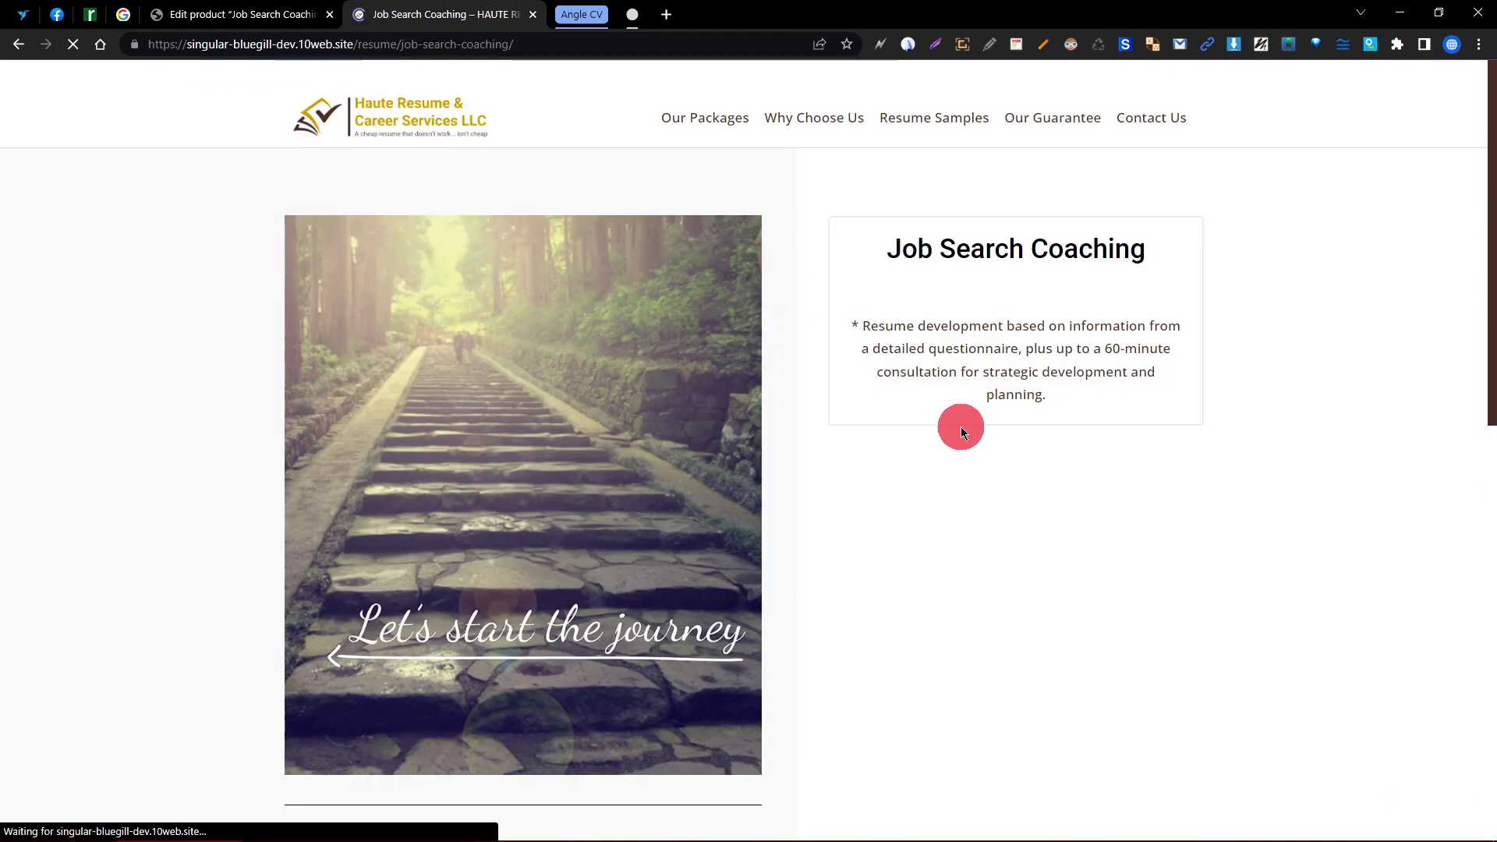